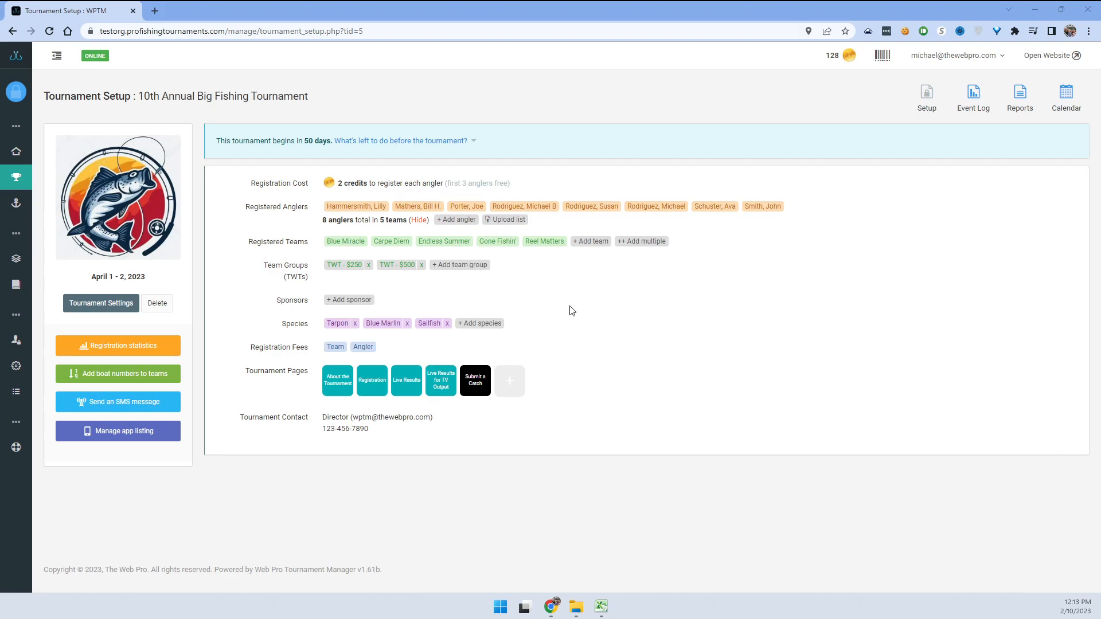
- Set the first registered angler's registration number to 0001 and save the changes
{"action": "left_click", "coordinate": [356, 208]}
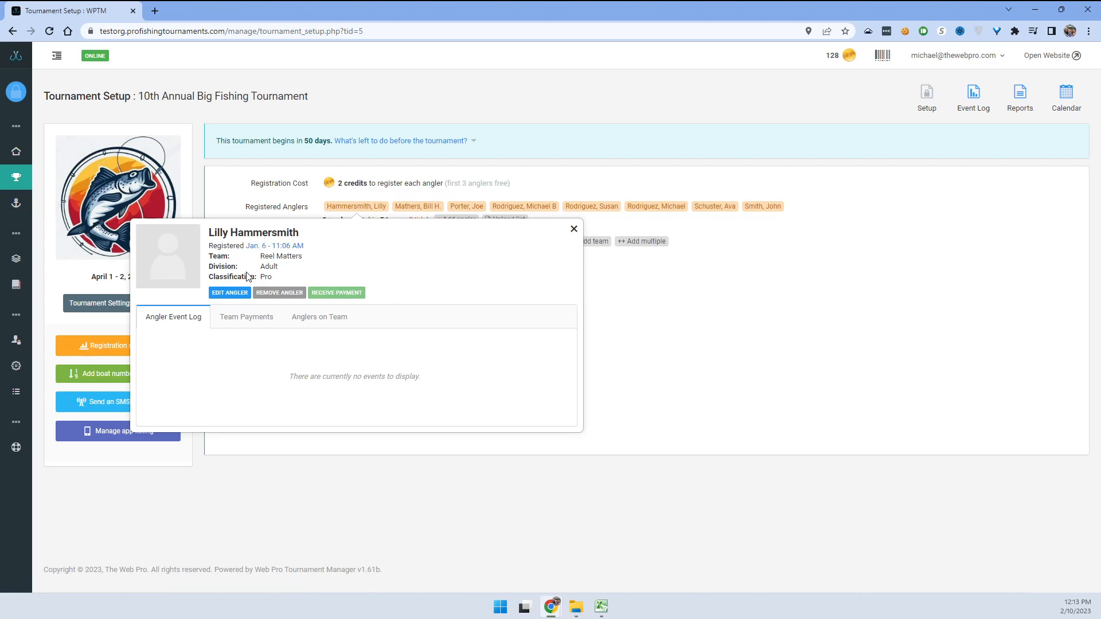
{"action": "left_click", "coordinate": [230, 292]}
{"action": "mouse_move", "coordinate": [602, 301]}
{"action": "left_click", "coordinate": [602, 304]}
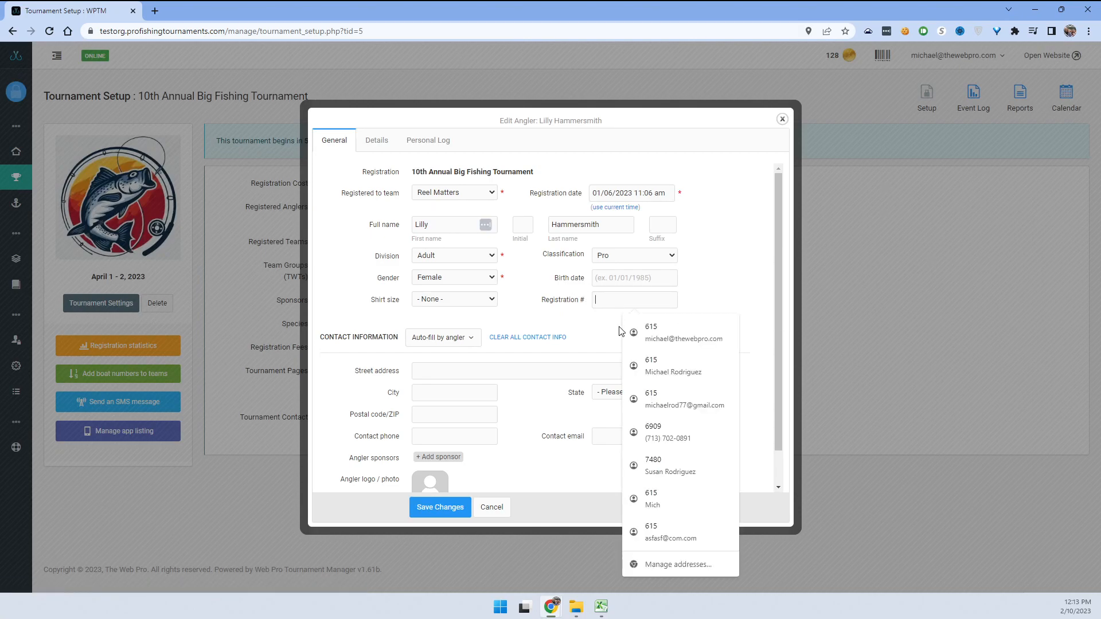
{"action": "type", "text": "0001"}
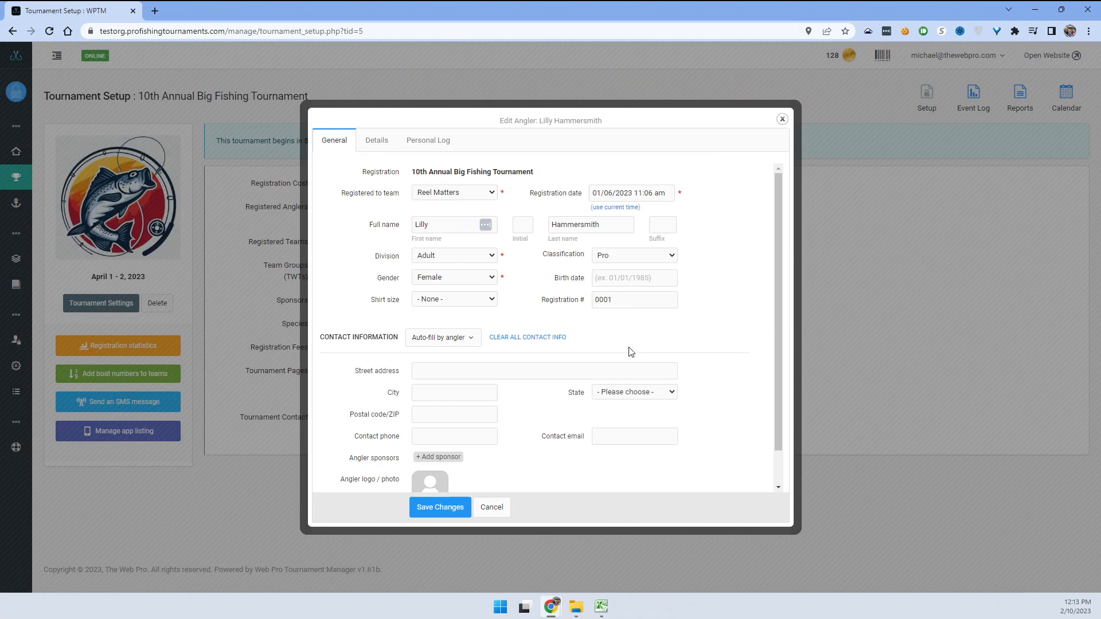
{"action": "left_click", "coordinate": [445, 509]}
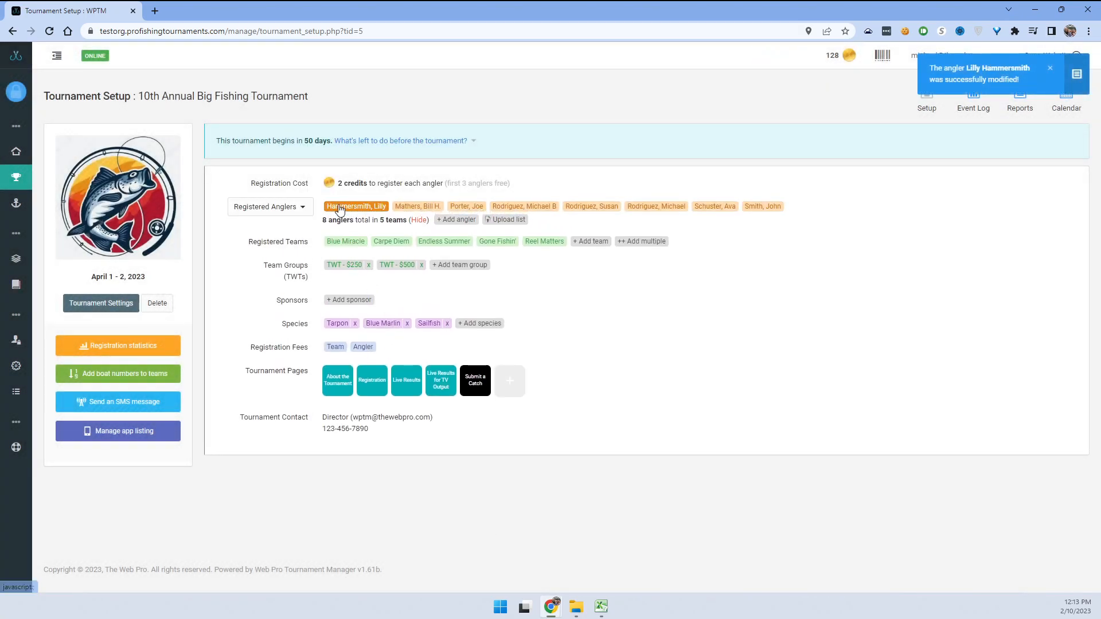
- Check the registration number in the first registered angler's details and close them
{"action": "left_click", "coordinate": [355, 206]}
{"action": "left_click_drag", "start_coordinate": [218, 267], "coordinate": [280, 267]}
{"action": "left_click", "coordinate": [281, 279]}
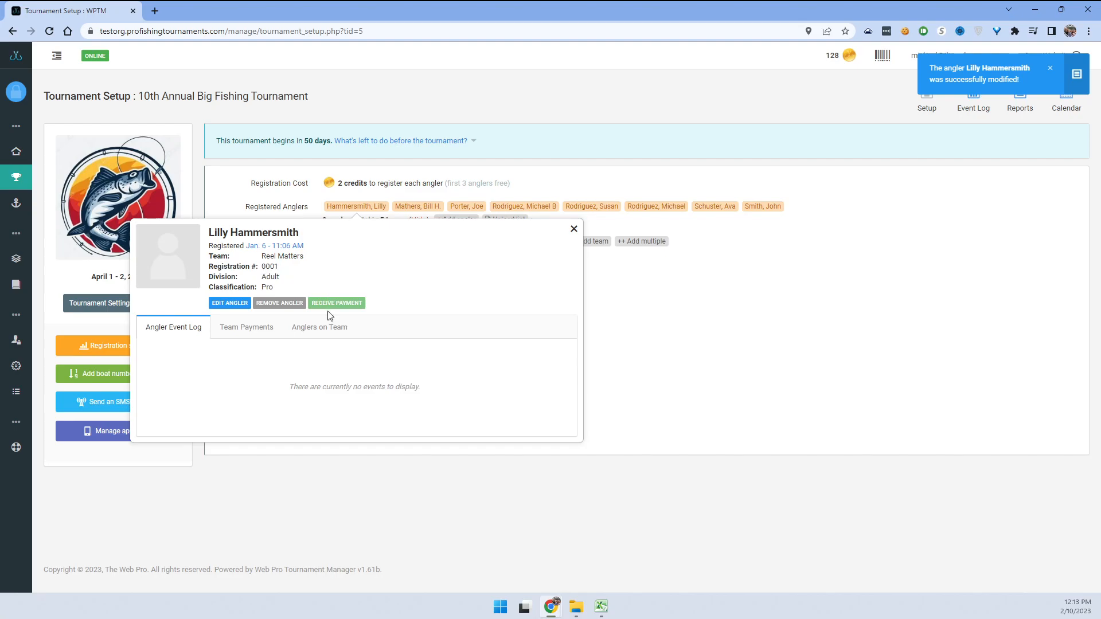
{"action": "left_click", "coordinate": [574, 230]}
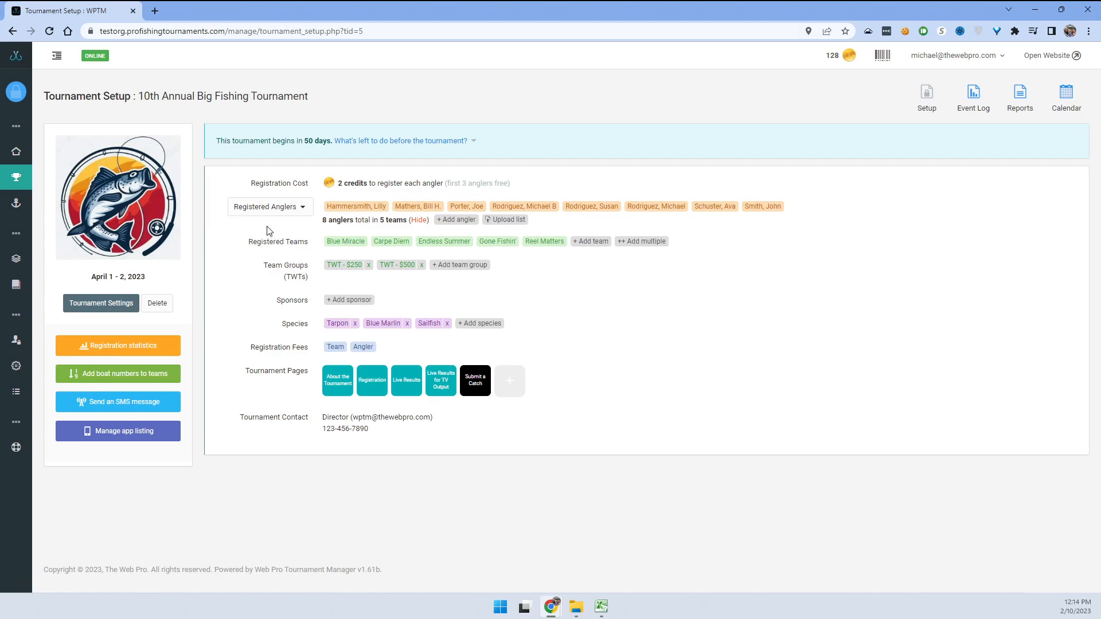
- Re-order the registered anglers by registration date, old to new
{"action": "left_click", "coordinate": [287, 209]}
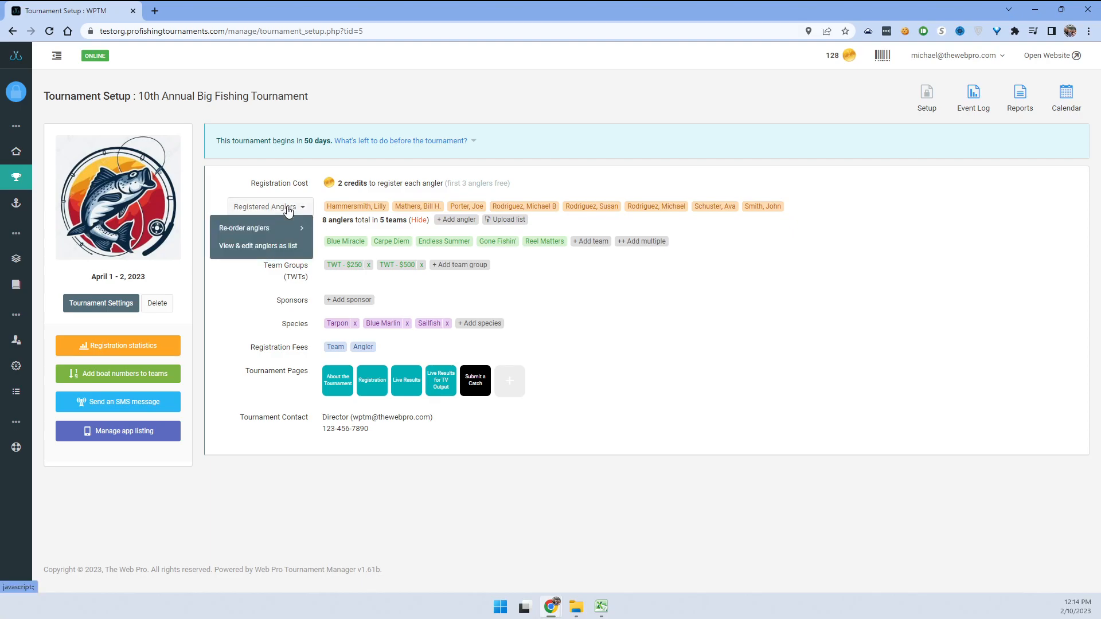
{"action": "mouse_move", "coordinate": [241, 228]}
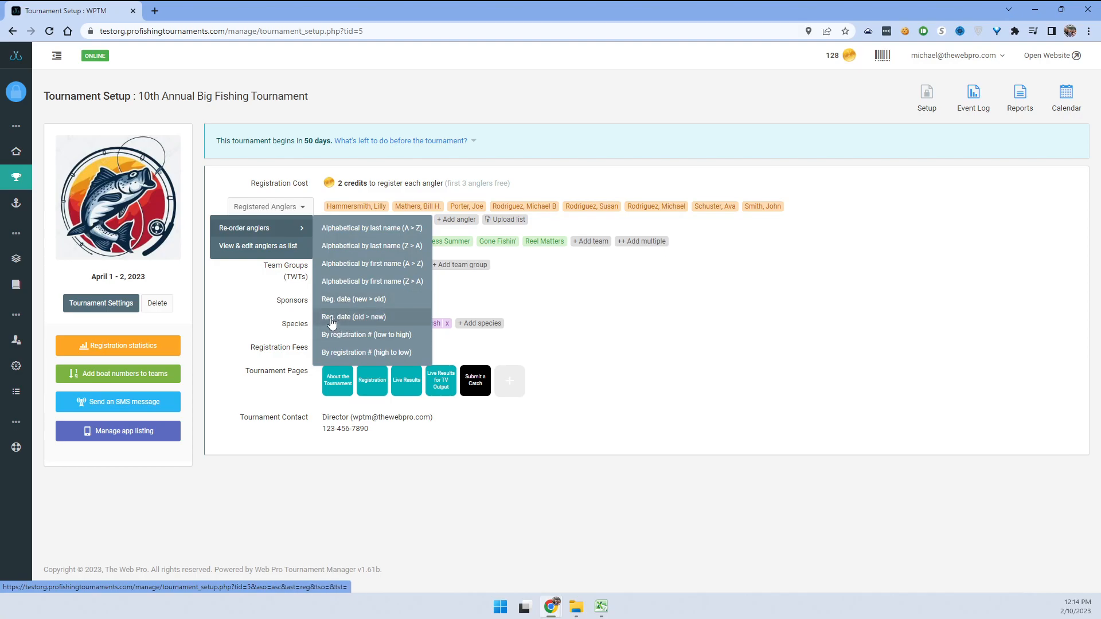
{"action": "left_click", "coordinate": [364, 321]}
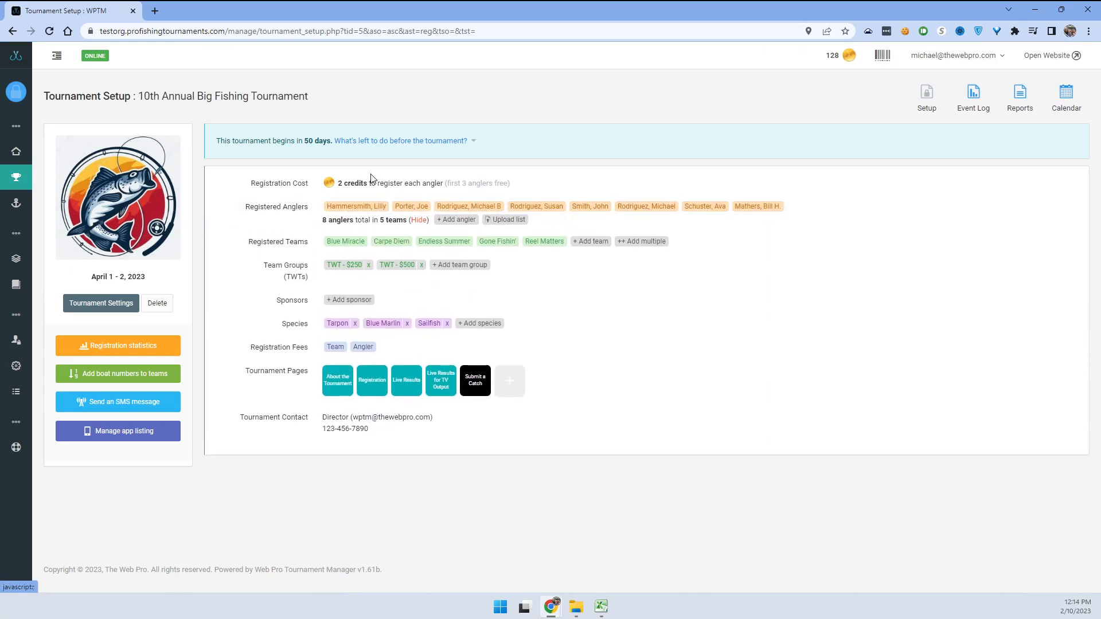
- Set the registration number of the second angler in the re-ordered list to 0002 and save the changes
{"action": "left_click", "coordinate": [423, 210]}
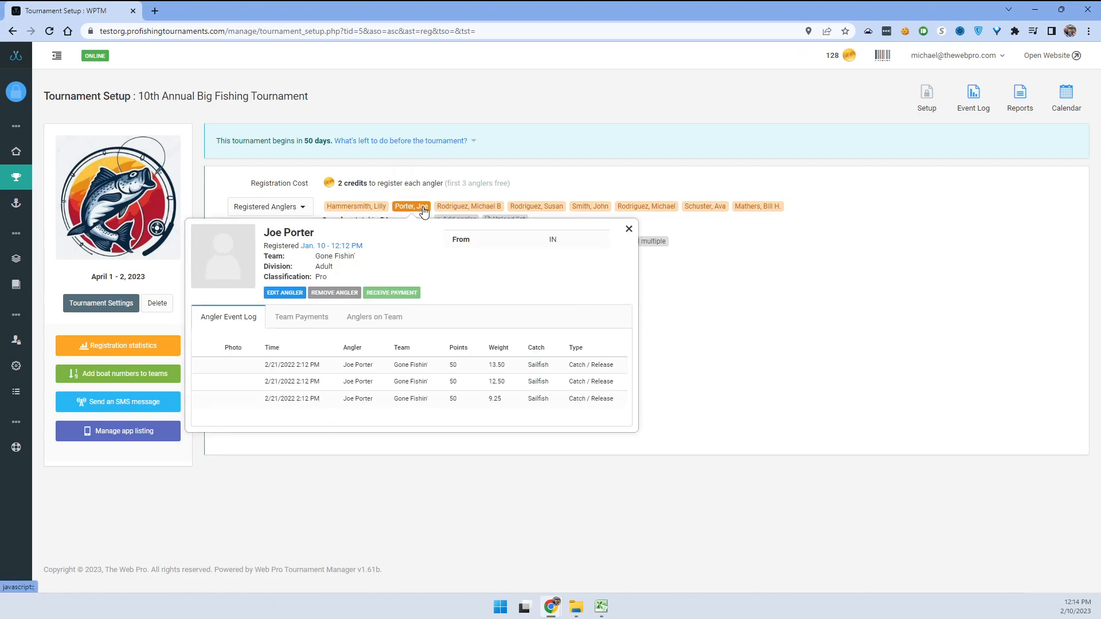
{"action": "left_click", "coordinate": [290, 292]}
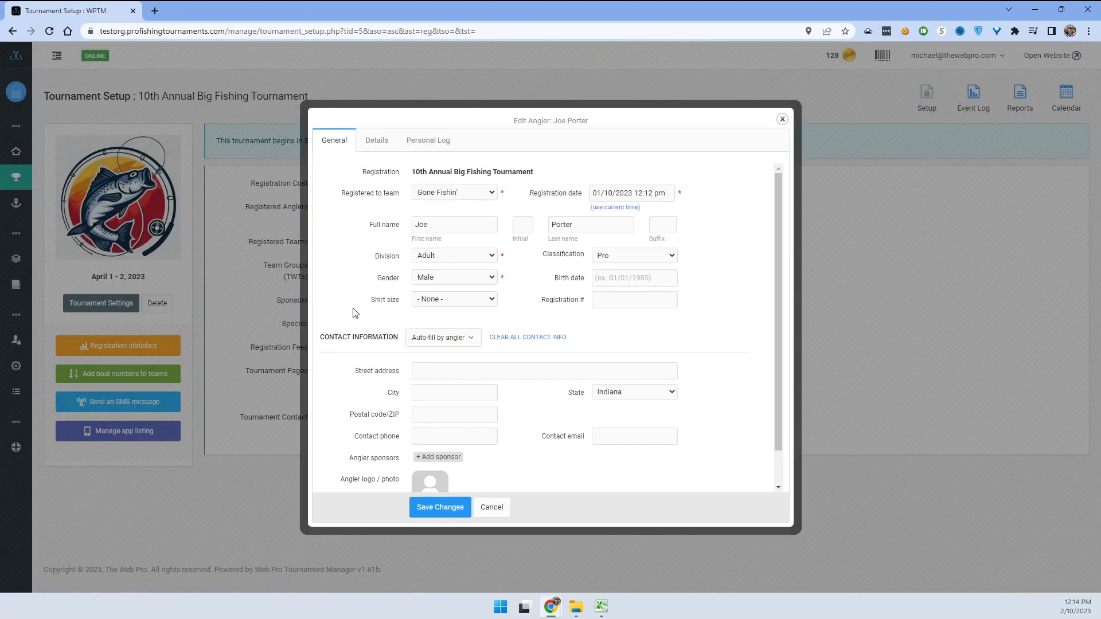
{"action": "left_click", "coordinate": [606, 300]}
{"action": "type", "text": "0002"}
{"action": "left_click", "coordinate": [439, 509]}
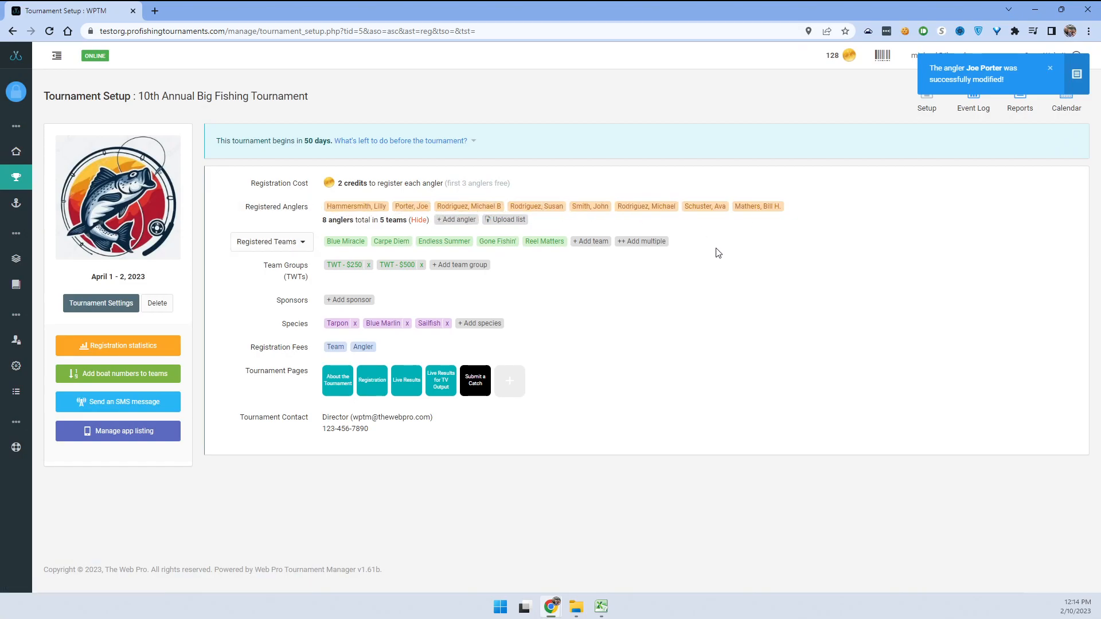
- Change the Blue Miracle team's registration number to 1001, save it and close the team details
{"action": "left_click", "coordinate": [346, 242]}
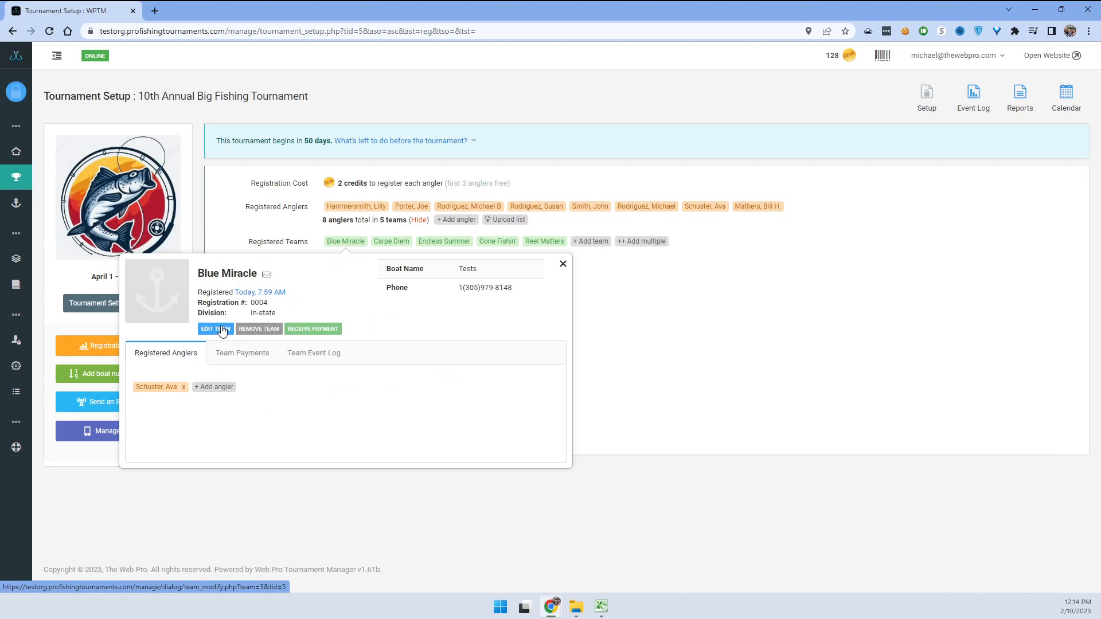
{"action": "double_click", "coordinate": [259, 303]}
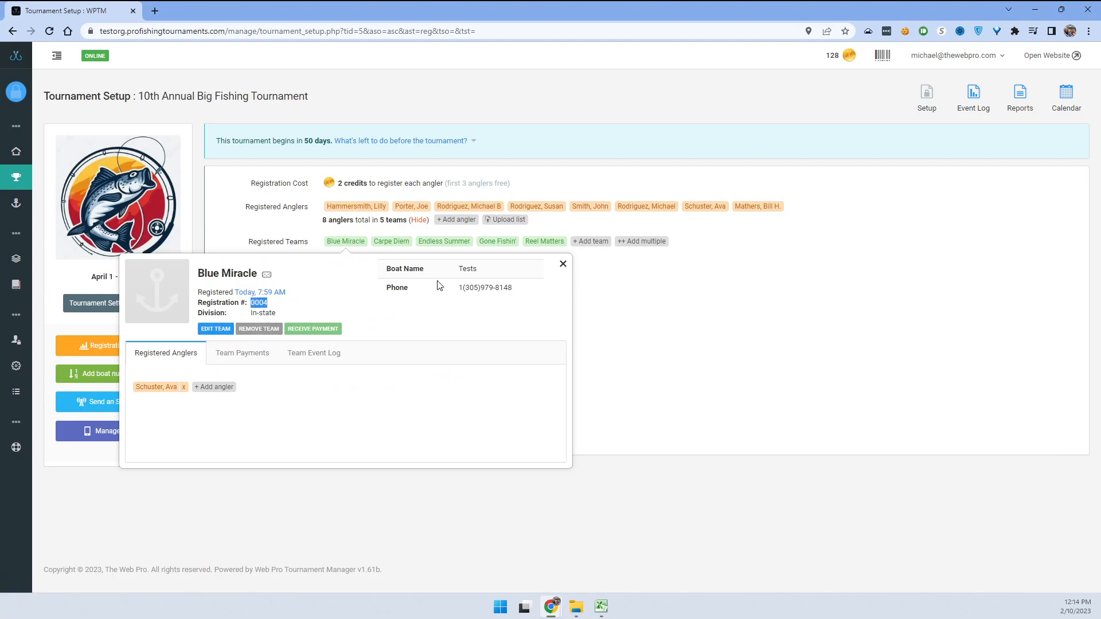
{"action": "left_click", "coordinate": [207, 329]}
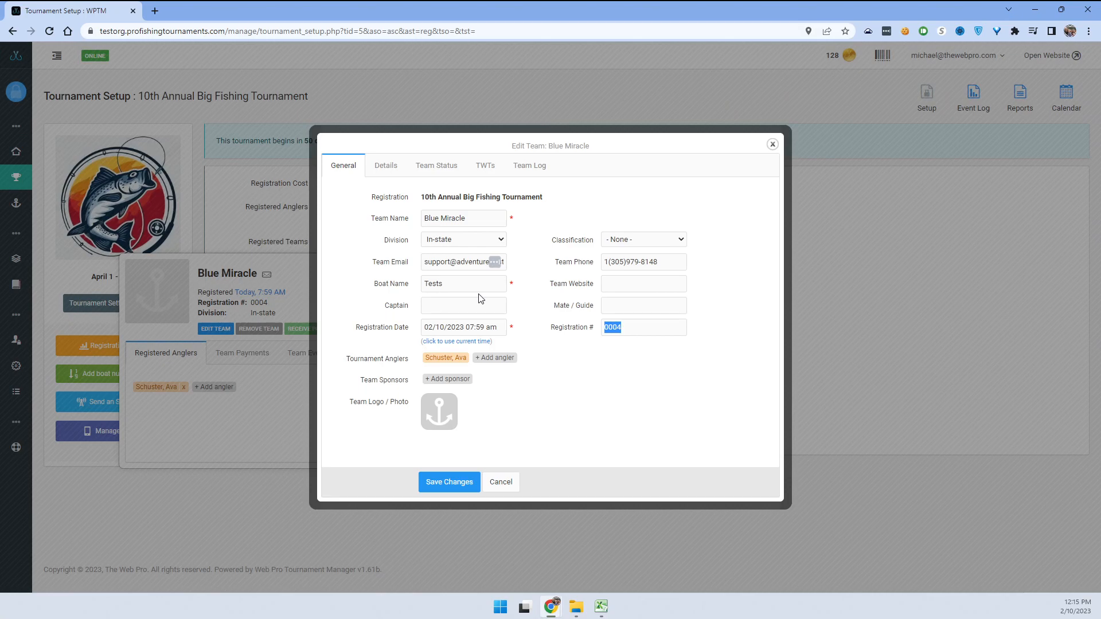
{"action": "type", "text": "1001"}
{"action": "left_click", "coordinate": [457, 481]}
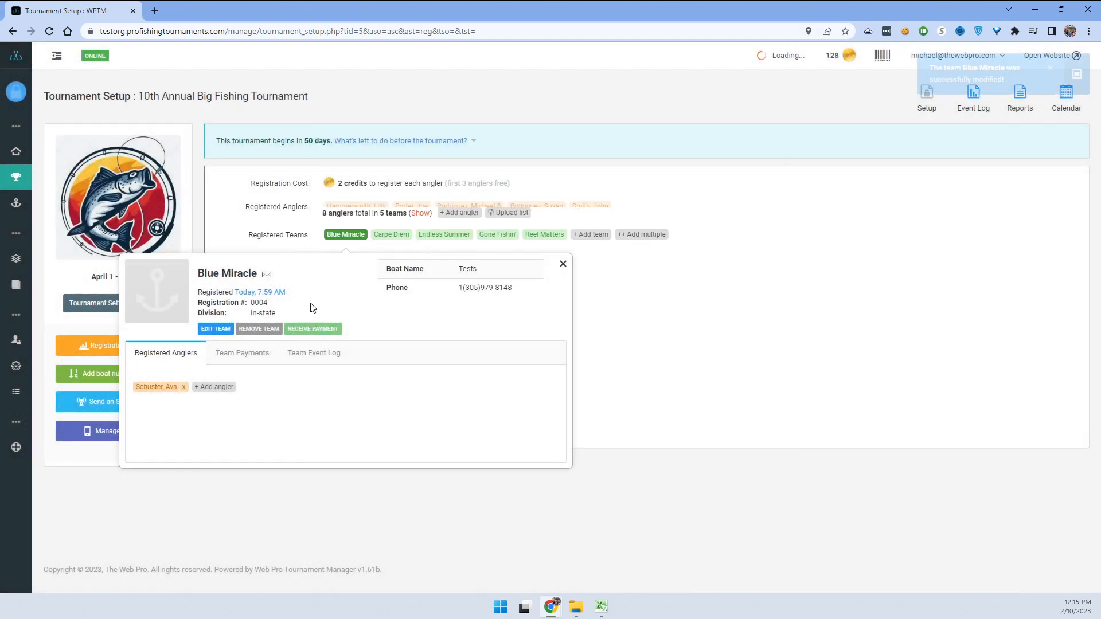
{"action": "left_click", "coordinate": [563, 264]}
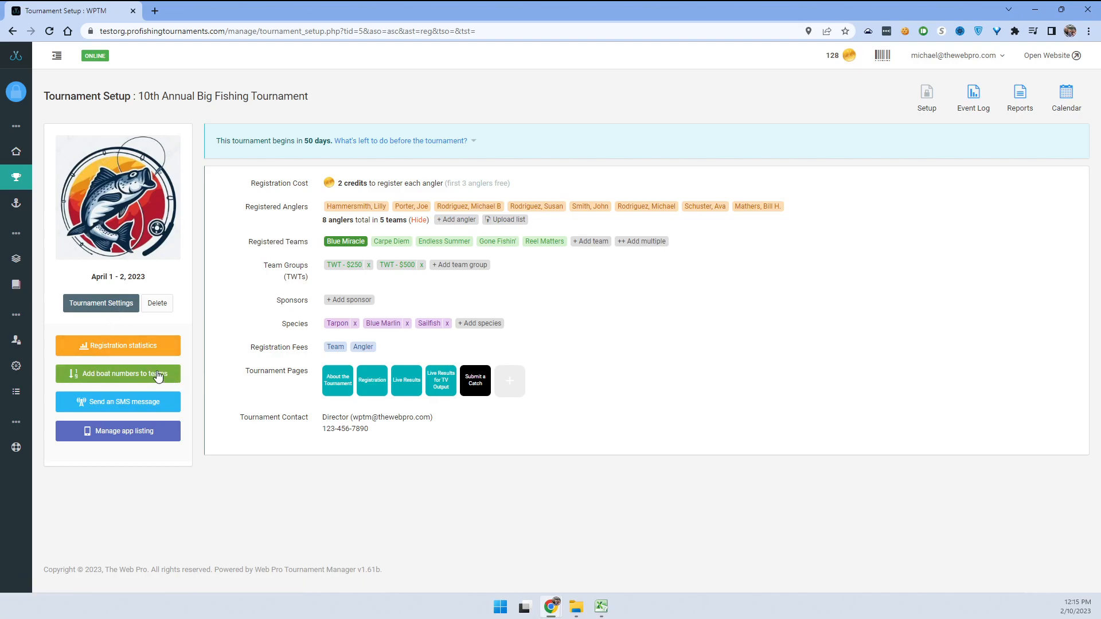
- Start adding boat numbers to teams, saving them to Team Reg. # (affects this tournament only), and review the team list and auto-apply options
{"action": "left_click", "coordinate": [111, 374]}
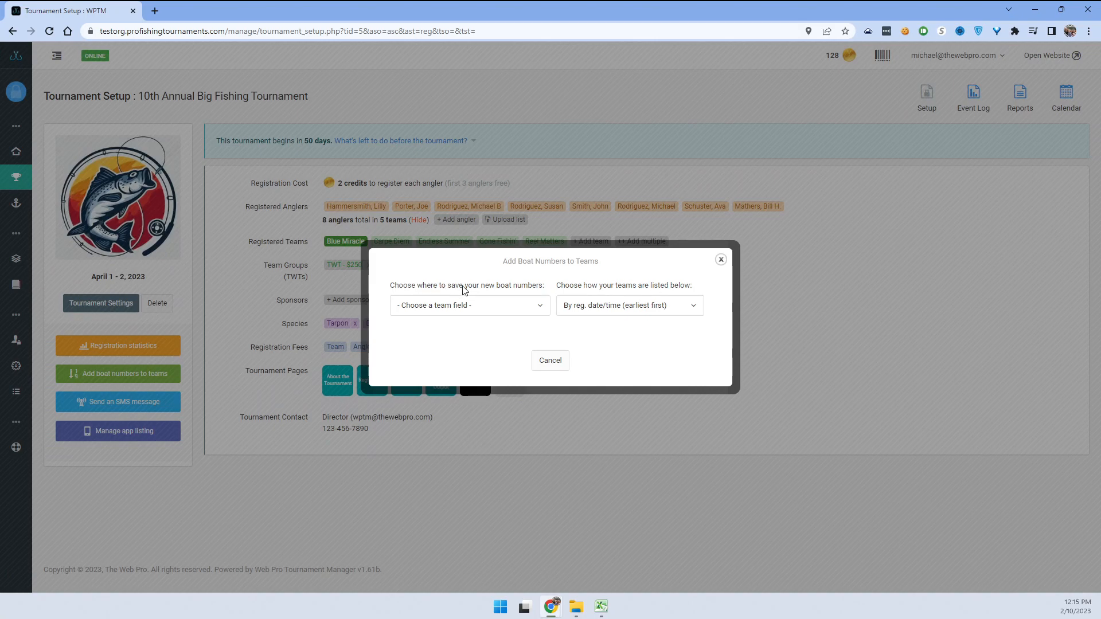
{"action": "left_click", "coordinate": [476, 311]}
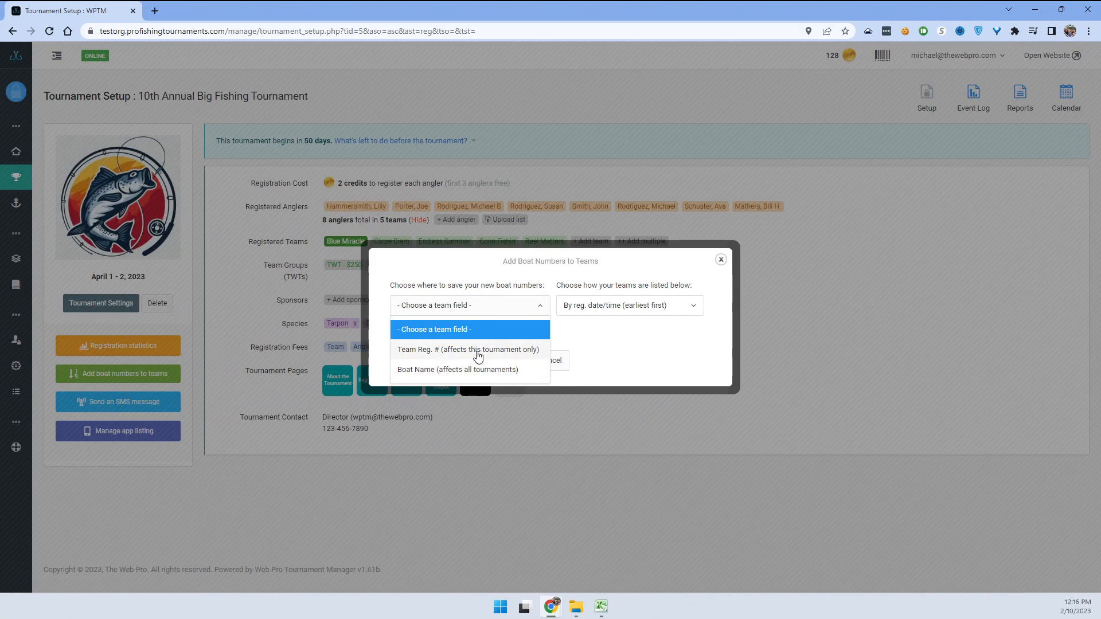
{"action": "left_click", "coordinate": [437, 349]}
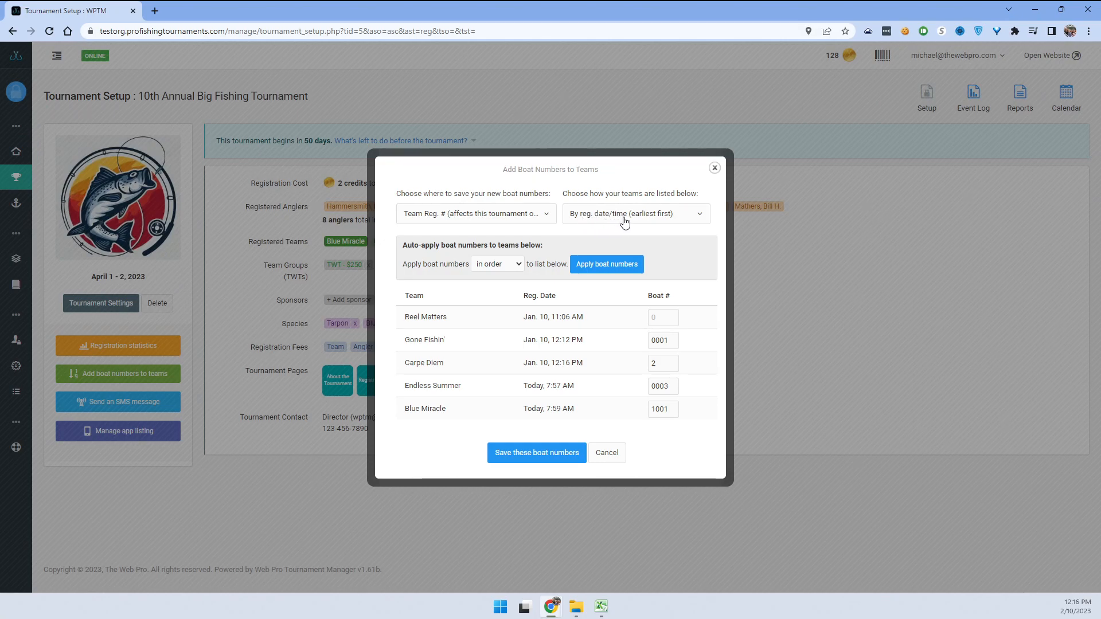
{"action": "left_click_drag", "start_coordinate": [526, 317], "coordinate": [556, 333]}
{"action": "left_click", "coordinate": [541, 403]}
{"action": "left_click_drag", "start_coordinate": [411, 246], "coordinate": [506, 248]}
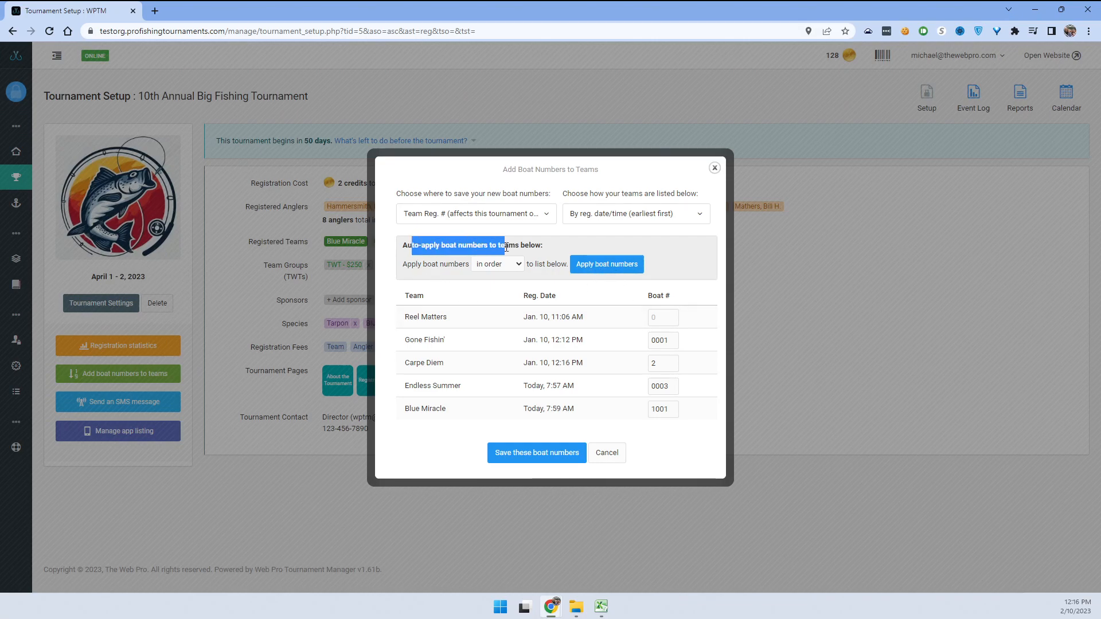
{"action": "left_click", "coordinate": [471, 268]}
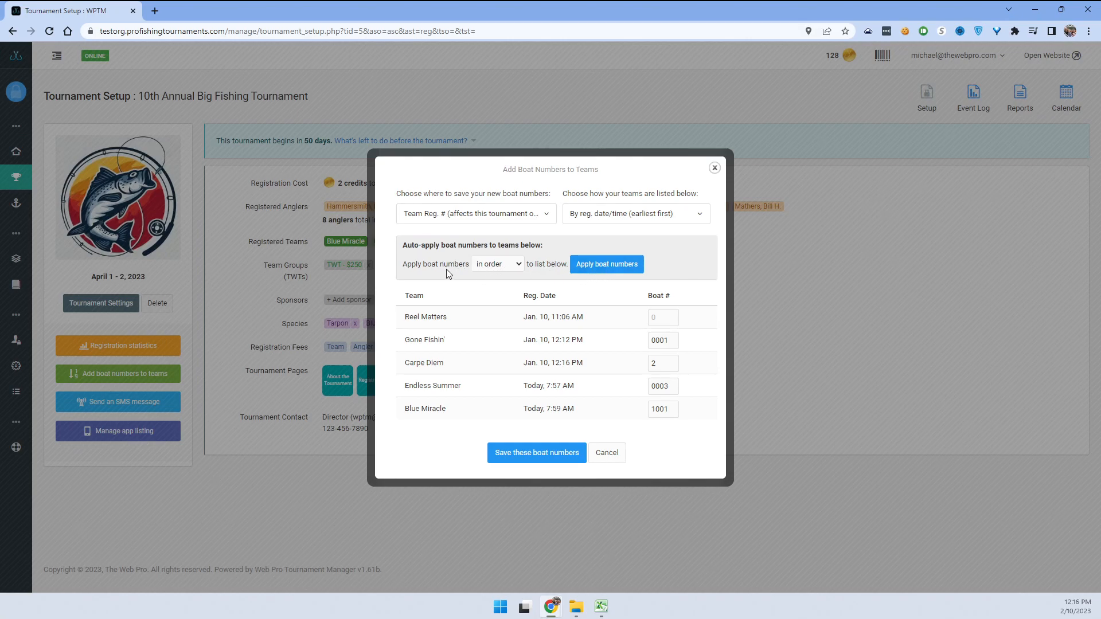
- Auto-apply boat numbers to all listed teams in shuffled rather than sequential order, and save them
{"action": "left_click", "coordinate": [607, 265]}
{"action": "left_click", "coordinate": [492, 266]}
{"action": "left_click", "coordinate": [490, 287]}
{"action": "left_click", "coordinate": [597, 265]}
{"action": "left_click", "coordinate": [596, 268]}
{"action": "left_click", "coordinate": [608, 269]}
{"action": "left_click", "coordinate": [597, 264]}
{"action": "left_click", "coordinate": [606, 264]}
{"action": "left_click", "coordinate": [545, 454]}
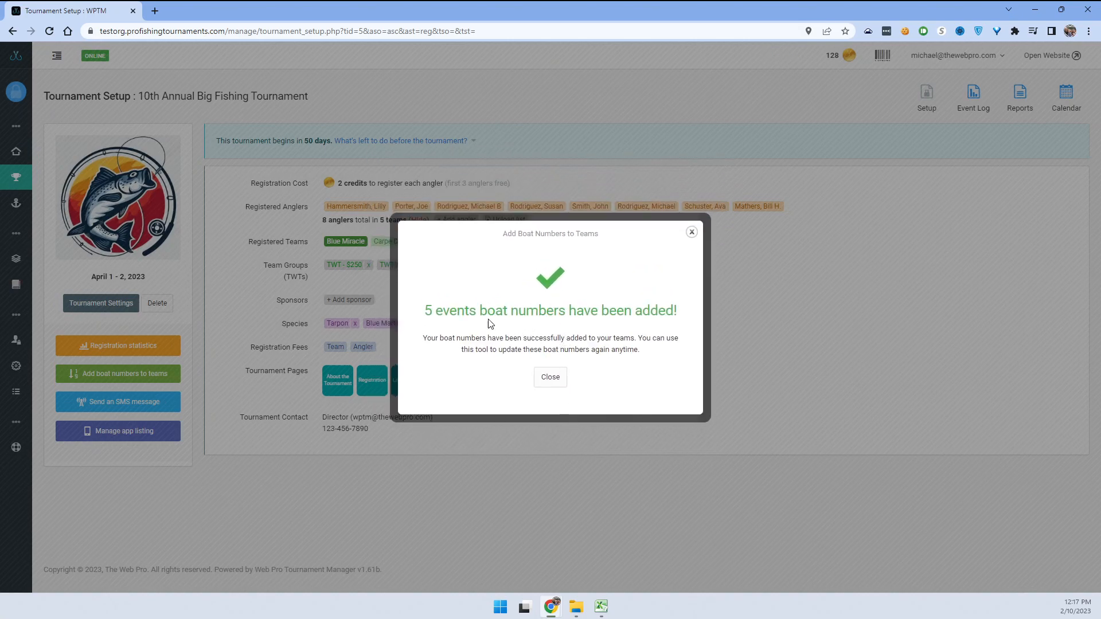
{"action": "left_click", "coordinate": [551, 377]}
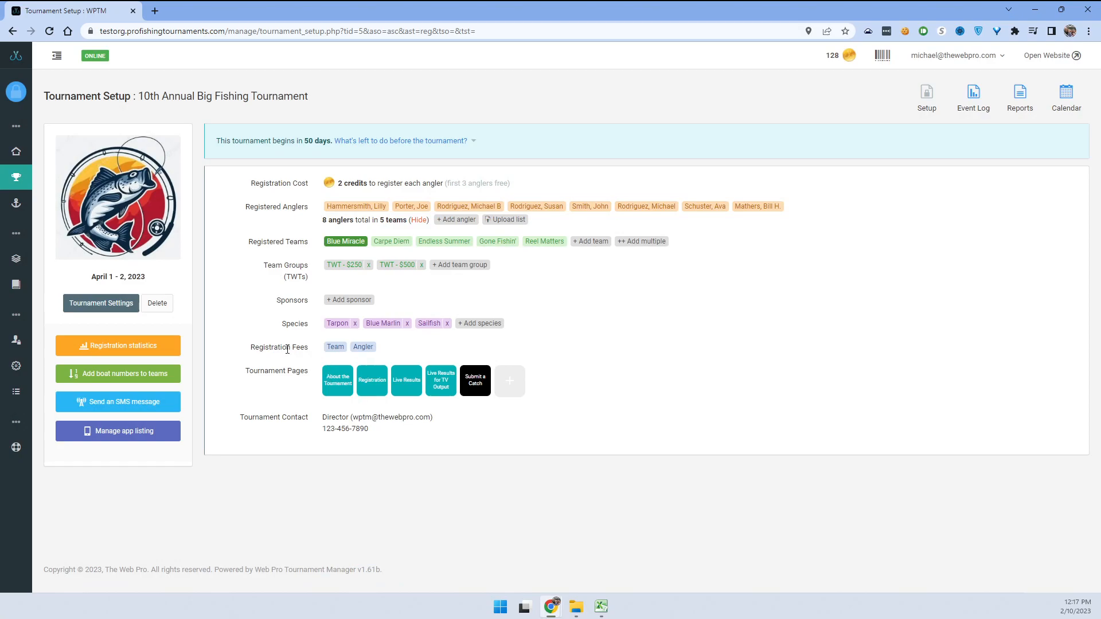
- Check the registration numbers of the Blue Miracle, Carpe Diem, Endless Summer, Gone Fishin' and Reel Matters teams in their details
{"action": "left_click", "coordinate": [344, 243]}
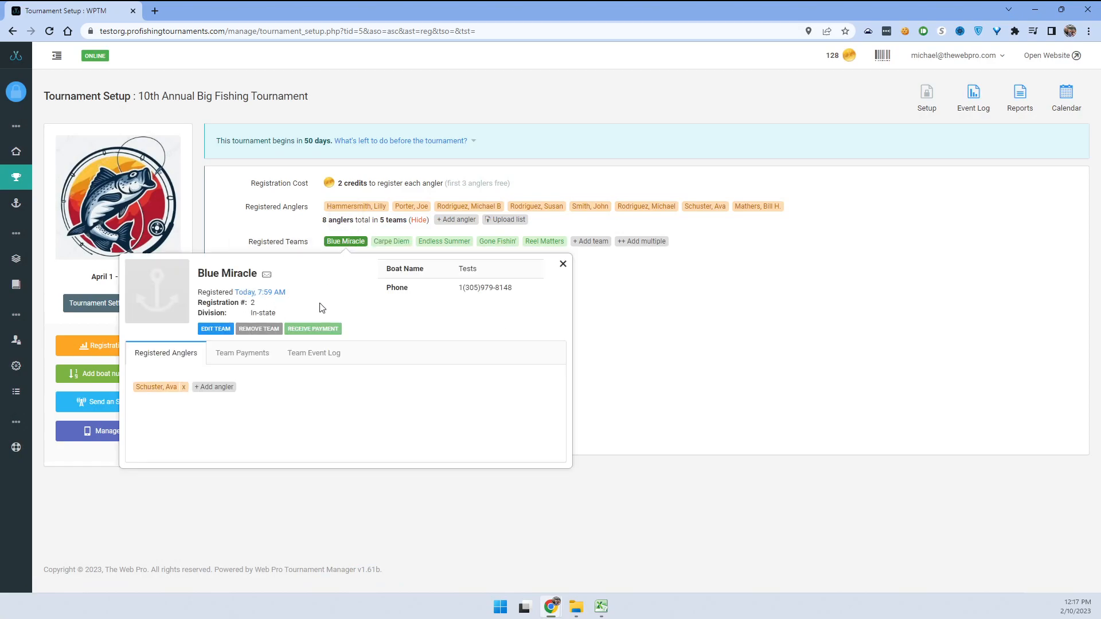
{"action": "left_click", "coordinate": [563, 264]}
{"action": "left_click", "coordinate": [392, 242]}
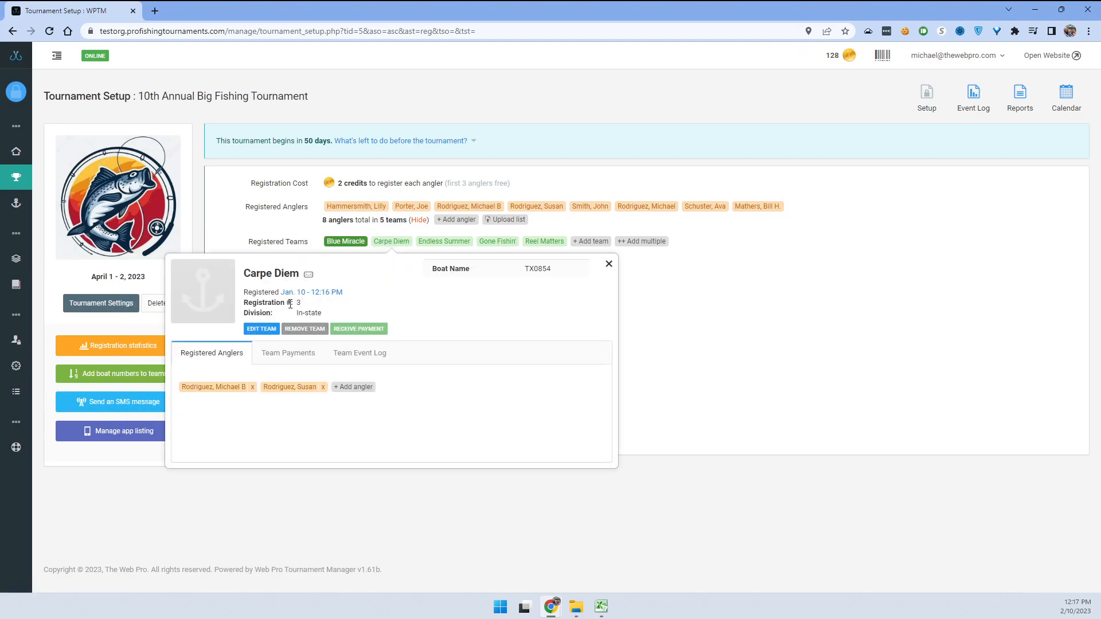
{"action": "left_click", "coordinate": [608, 264]}
{"action": "left_click", "coordinate": [434, 241]}
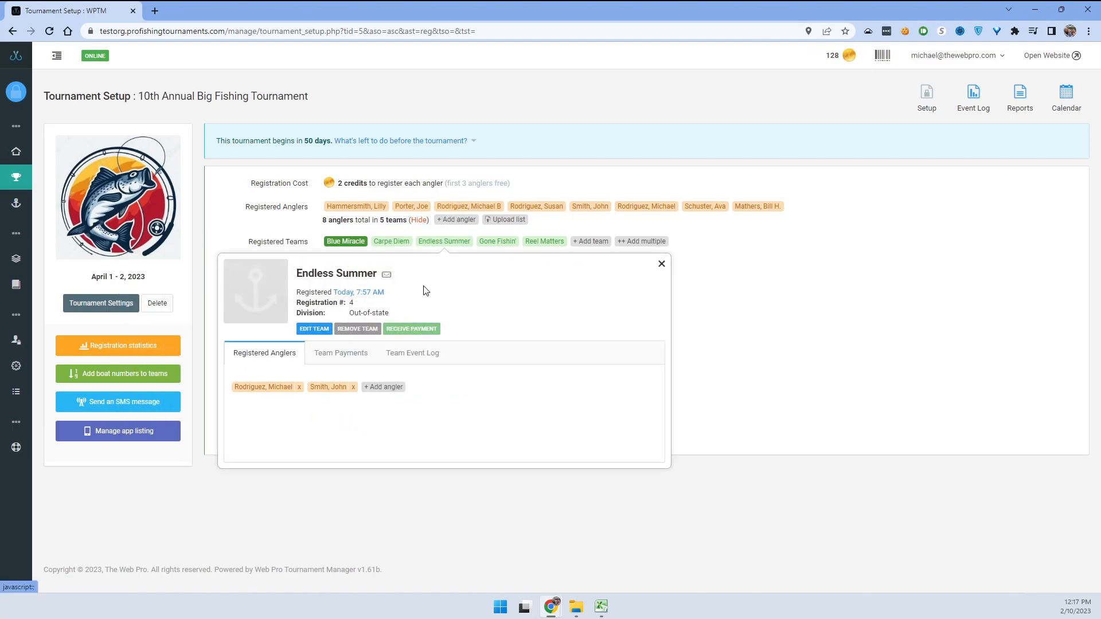
{"action": "left_click", "coordinate": [661, 264]}
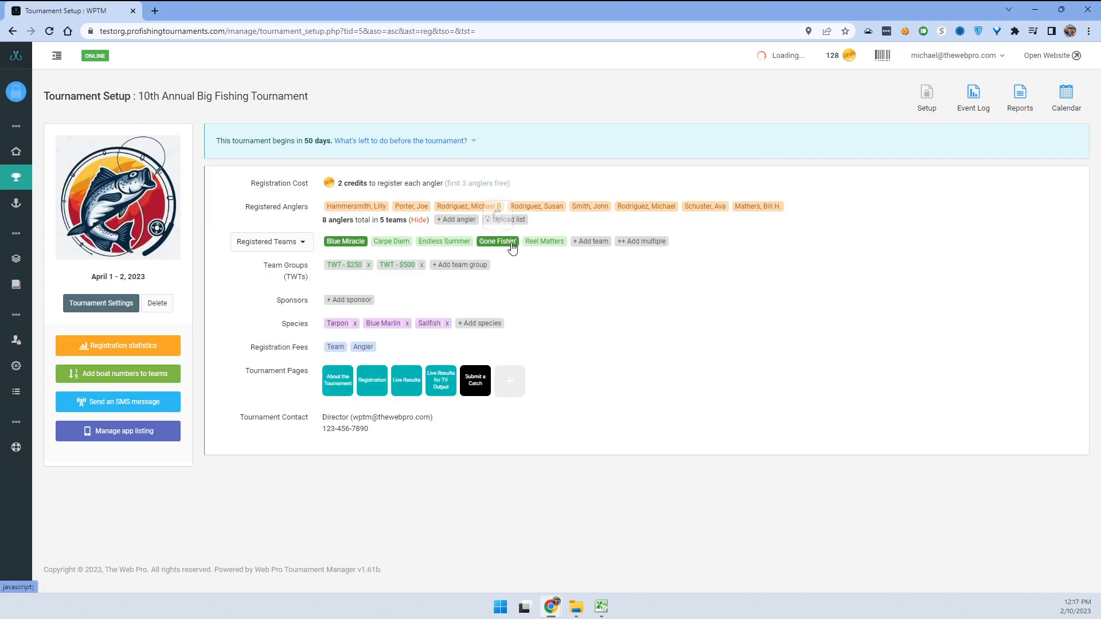
{"action": "left_click", "coordinate": [498, 242]}
{"action": "left_click", "coordinate": [715, 264]}
{"action": "left_click", "coordinate": [545, 242]}
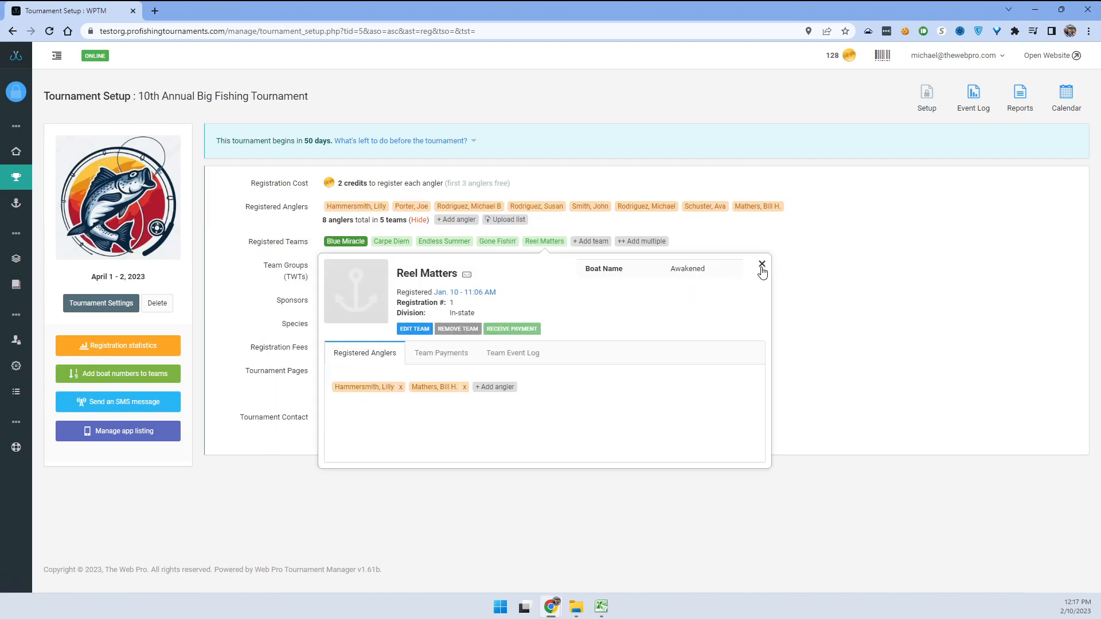
{"action": "left_click", "coordinate": [762, 264]}
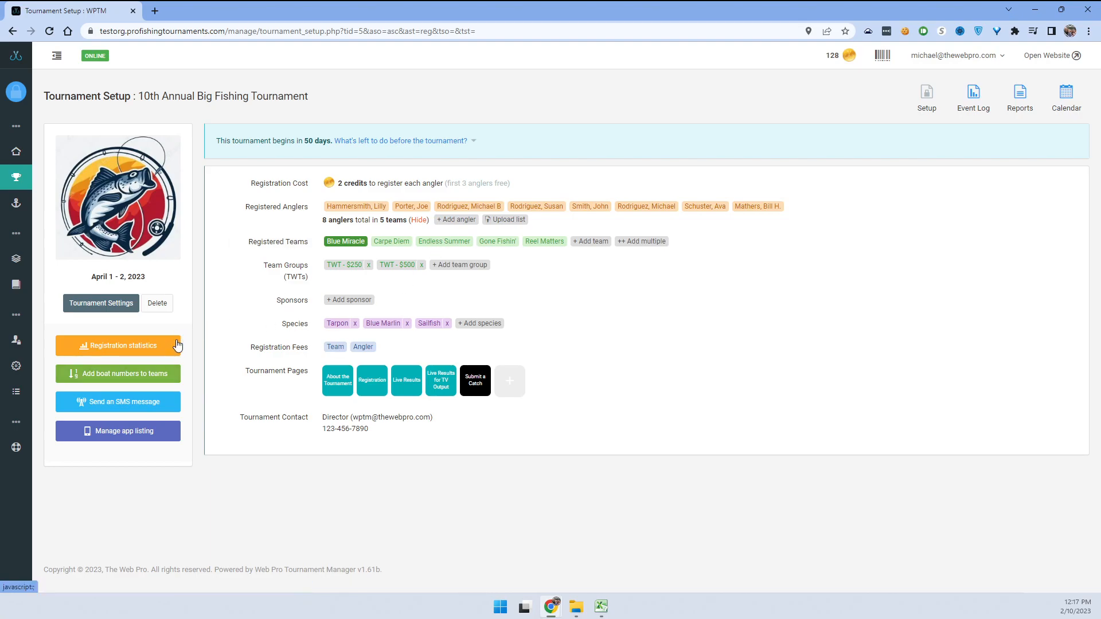
- Review the boat numbers stored in Team Reg. # without saving changes, and check the Blue Miracle team's registration number once more
{"action": "left_click", "coordinate": [125, 374]}
{"action": "left_click", "coordinate": [396, 308]}
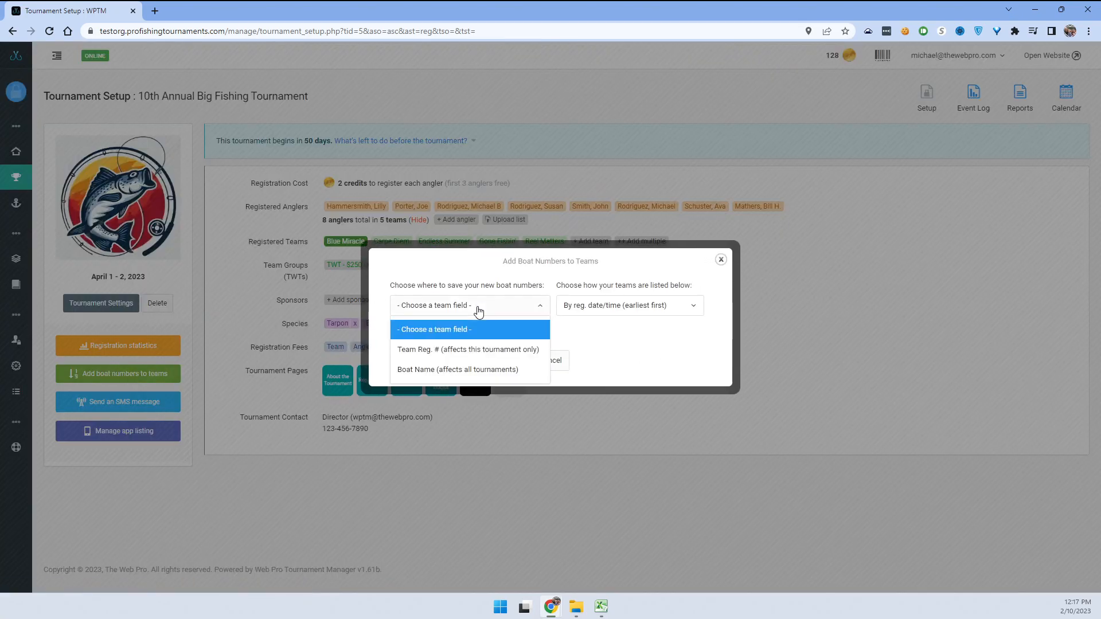
{"action": "left_click", "coordinate": [508, 350]}
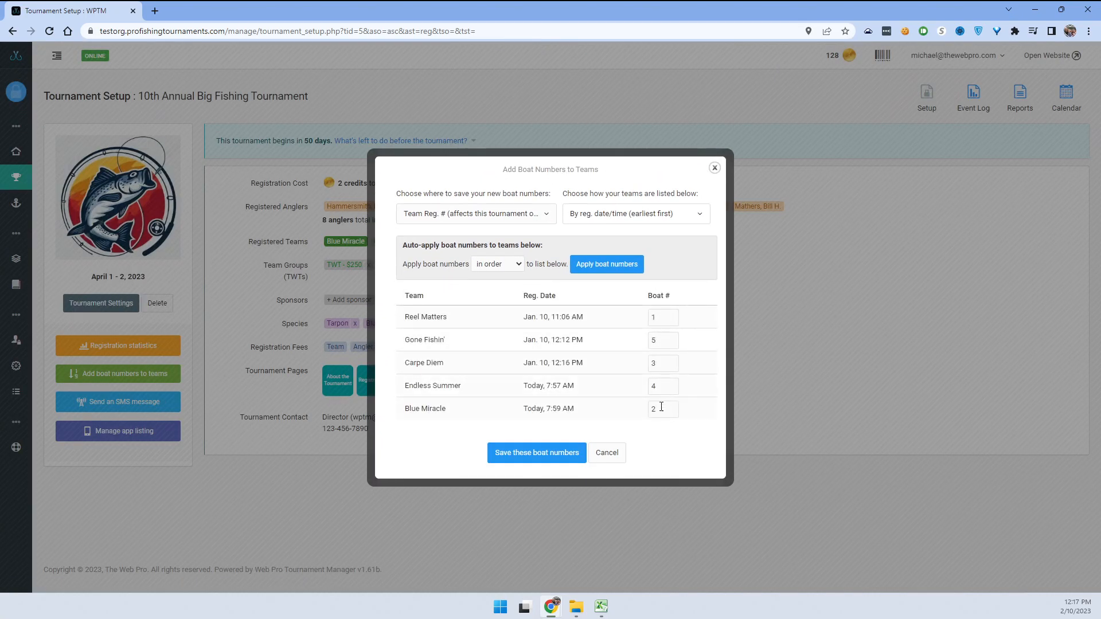
{"action": "left_click", "coordinate": [607, 452]}
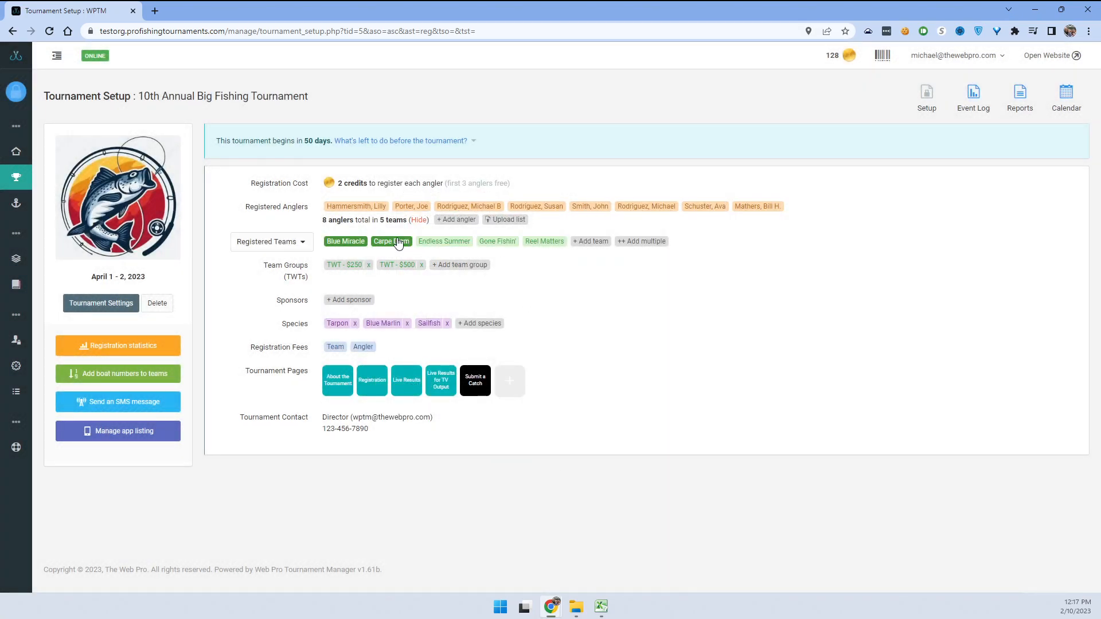
{"action": "left_click", "coordinate": [351, 243]}
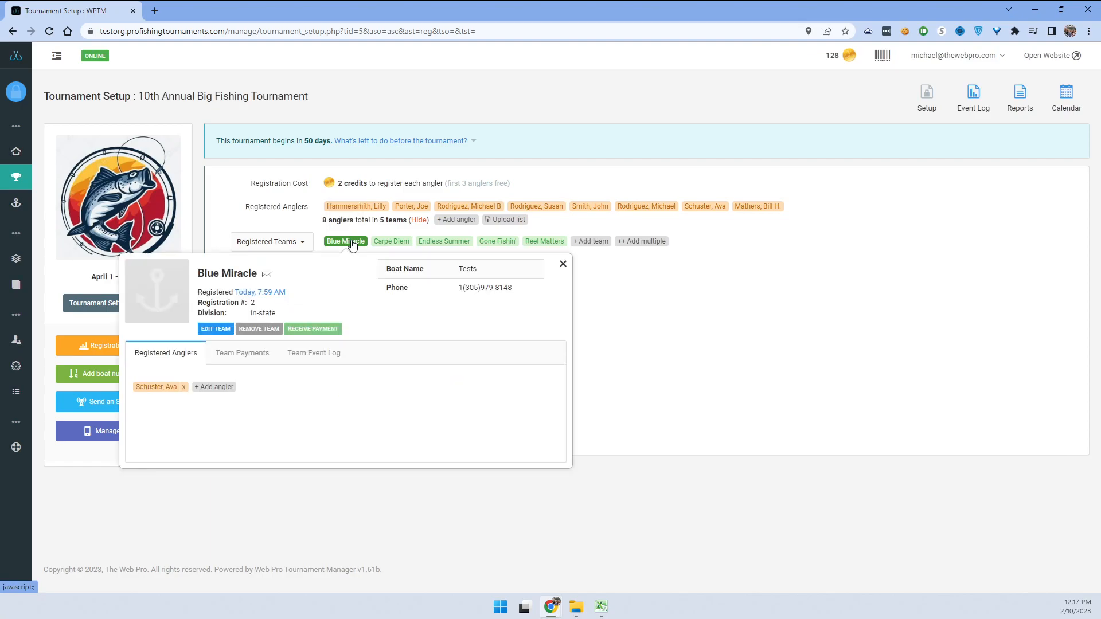
{"action": "left_click", "coordinate": [563, 263]}
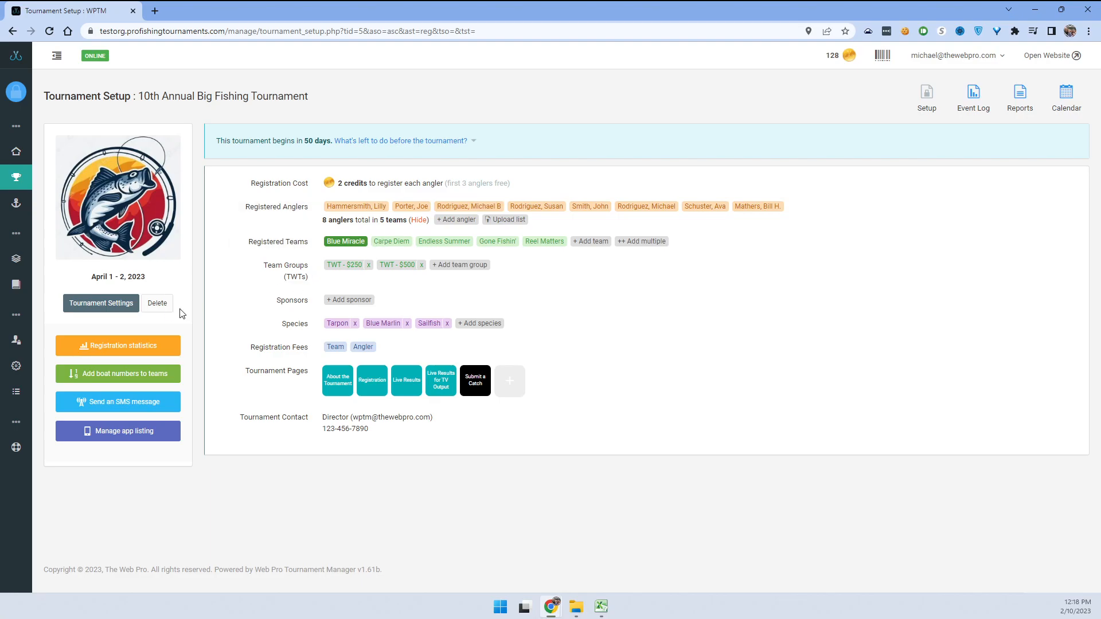
- Set angler registration numbers to auto-assign starting from 0001 in the tournament's registration settings
{"action": "left_click", "coordinate": [98, 305]}
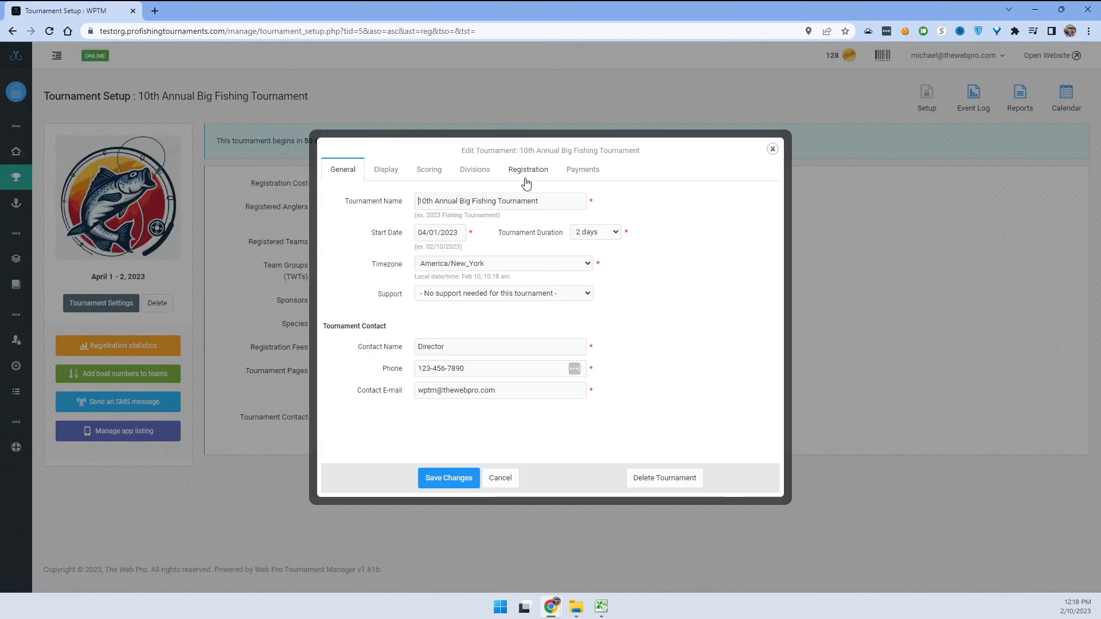
{"action": "left_click", "coordinate": [522, 173]}
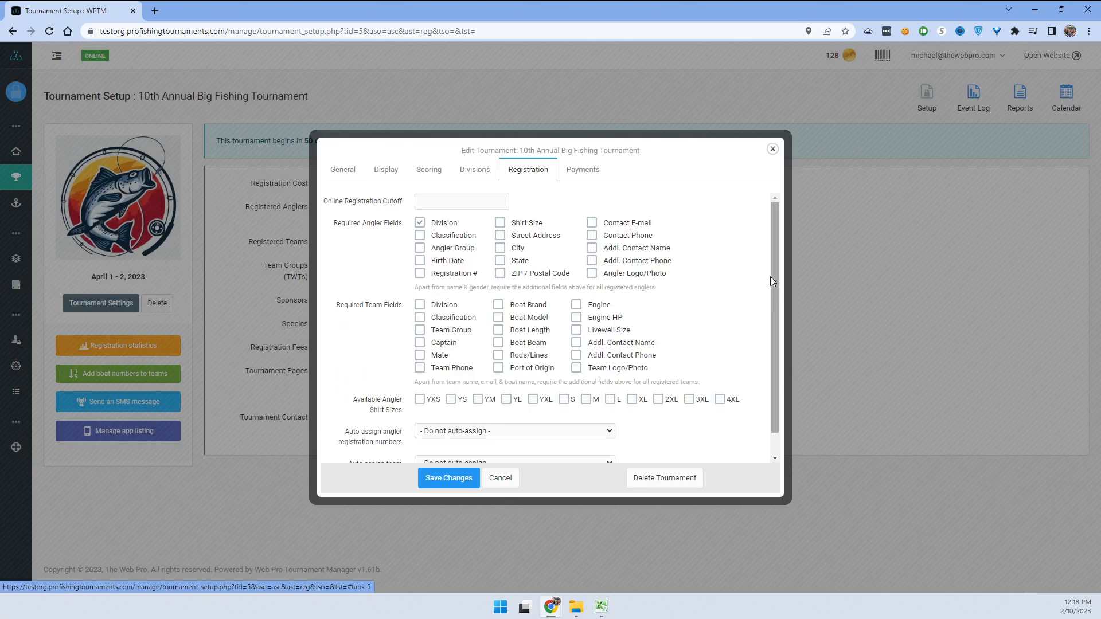
{"action": "left_click_drag", "start_coordinate": [771, 278], "coordinate": [773, 297]}
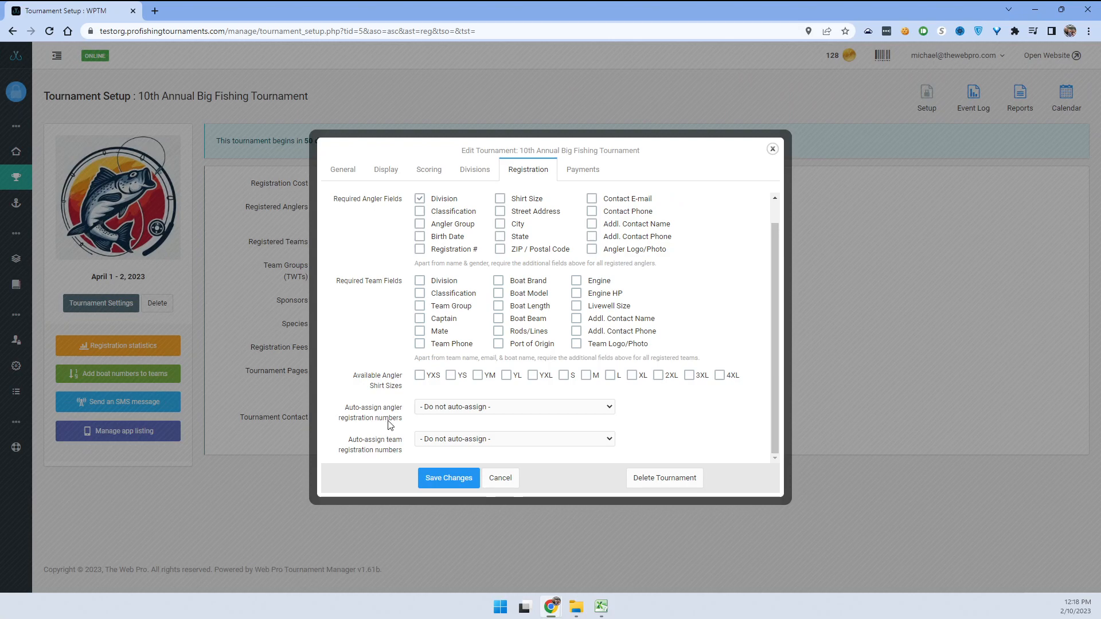
{"action": "left_click", "coordinate": [457, 407]}
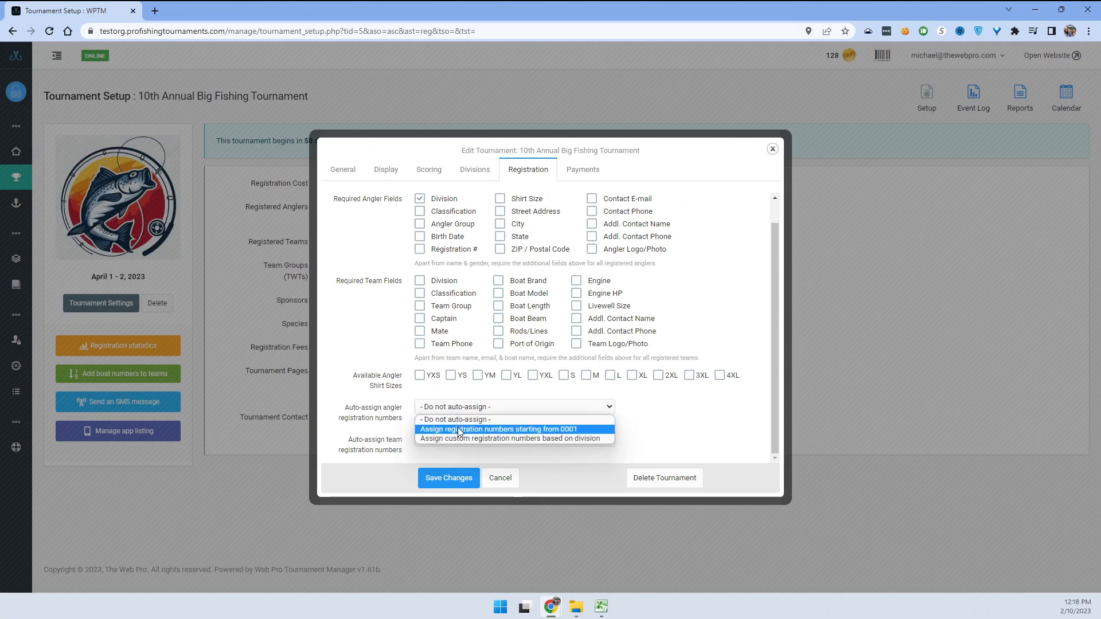
{"action": "left_click", "coordinate": [459, 427]}
{"action": "left_click", "coordinate": [666, 420]}
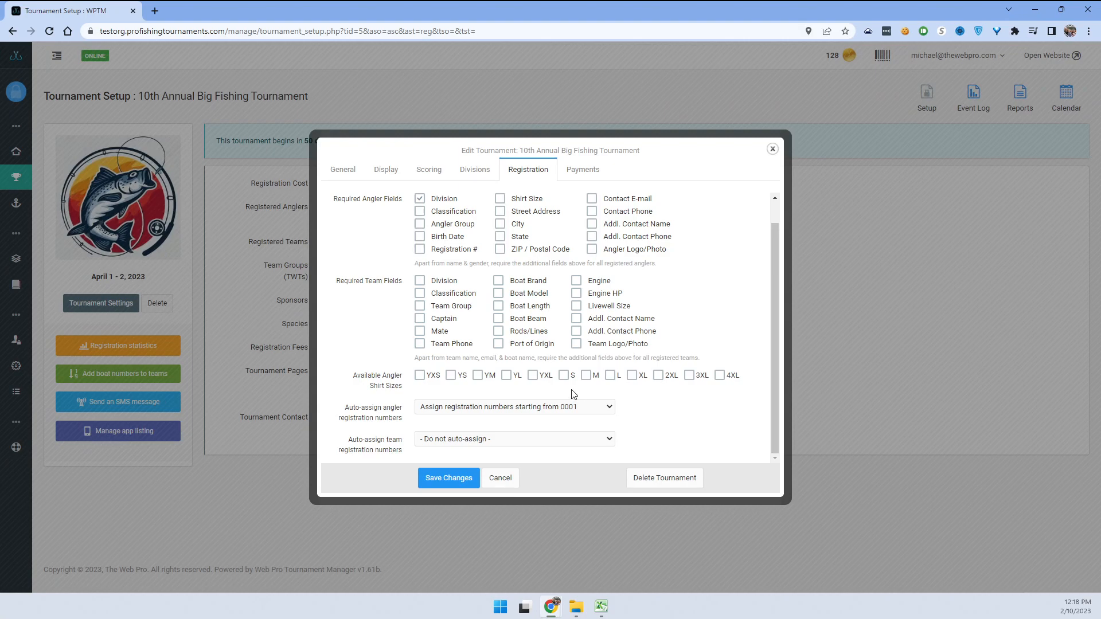
- Review the available angler divisions and set angler registration numbers to auto-assign as custom numbers based on division
{"action": "left_click", "coordinate": [461, 410]}
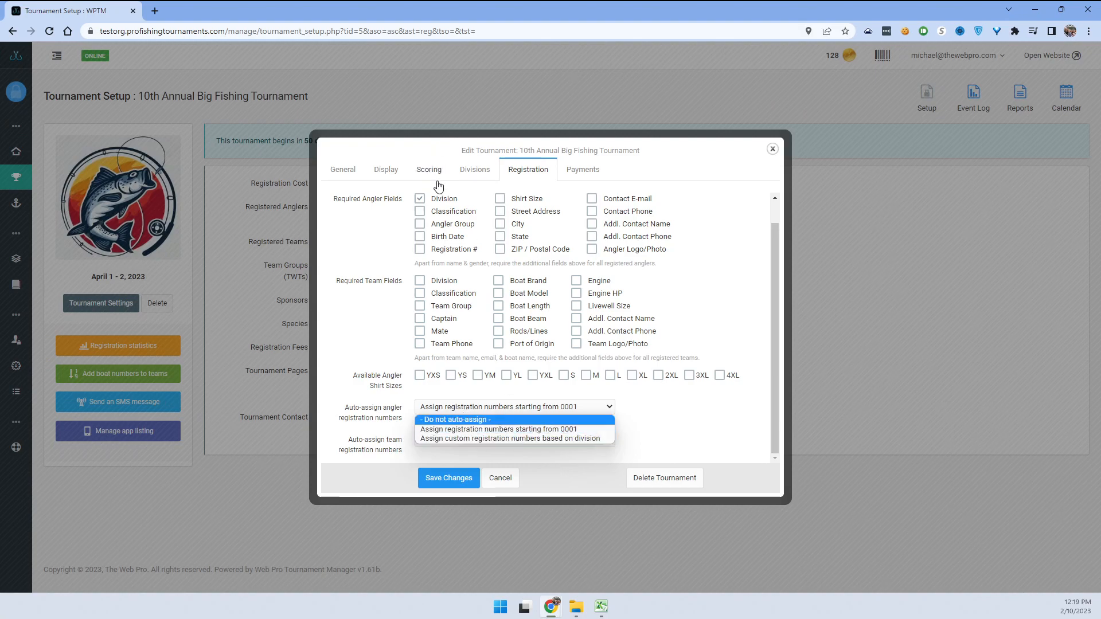
{"action": "left_click", "coordinate": [475, 170]}
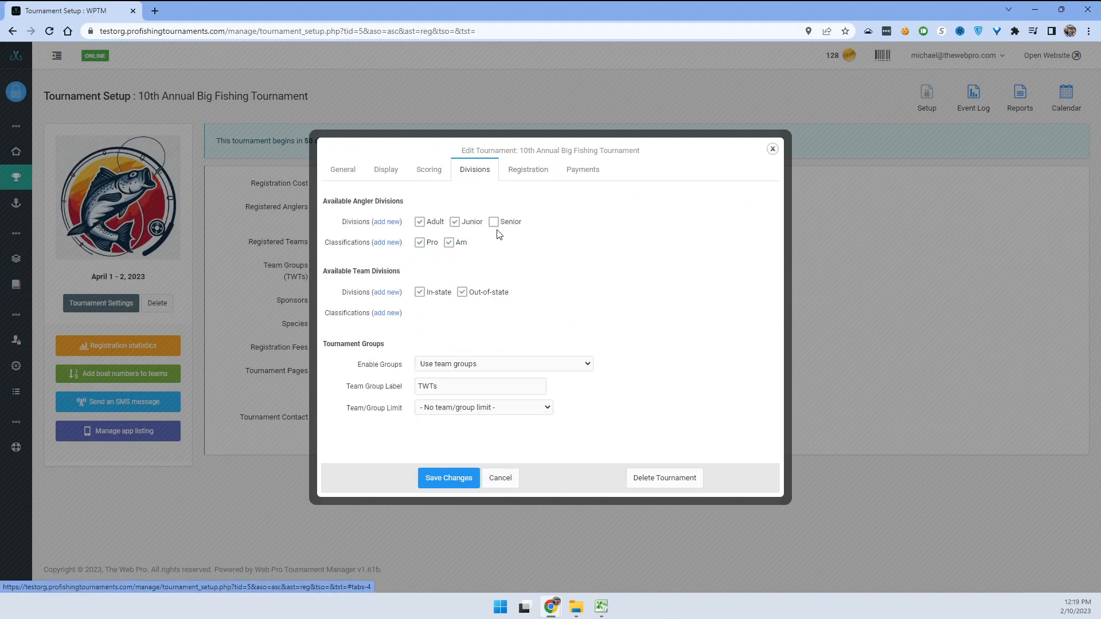
{"action": "left_click", "coordinate": [528, 170]}
{"action": "left_click", "coordinate": [498, 407]}
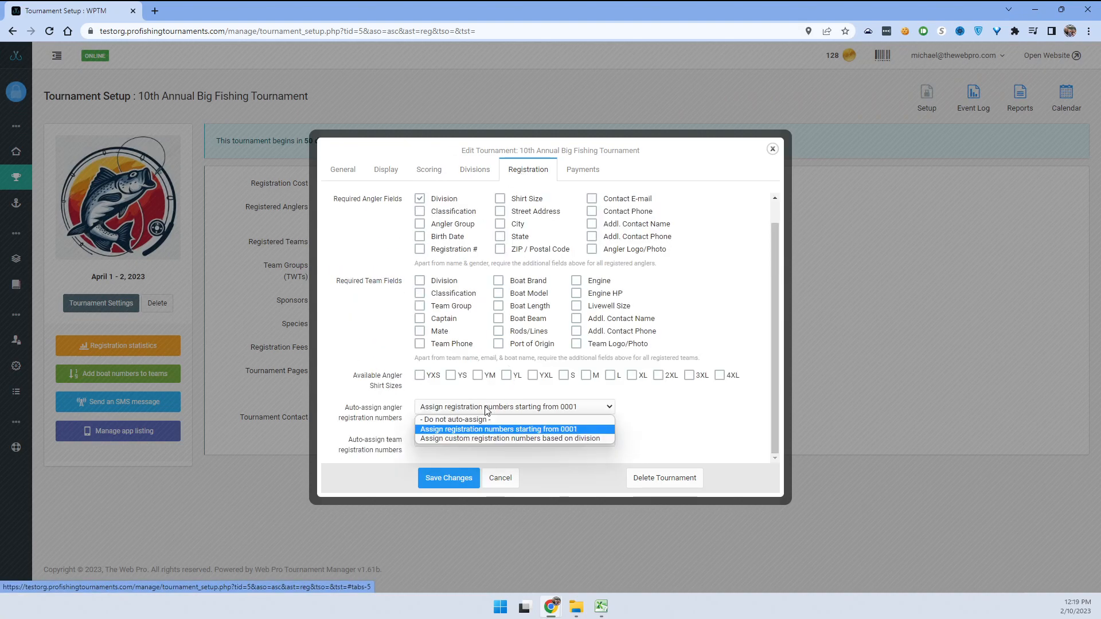
{"action": "left_click", "coordinate": [473, 438]}
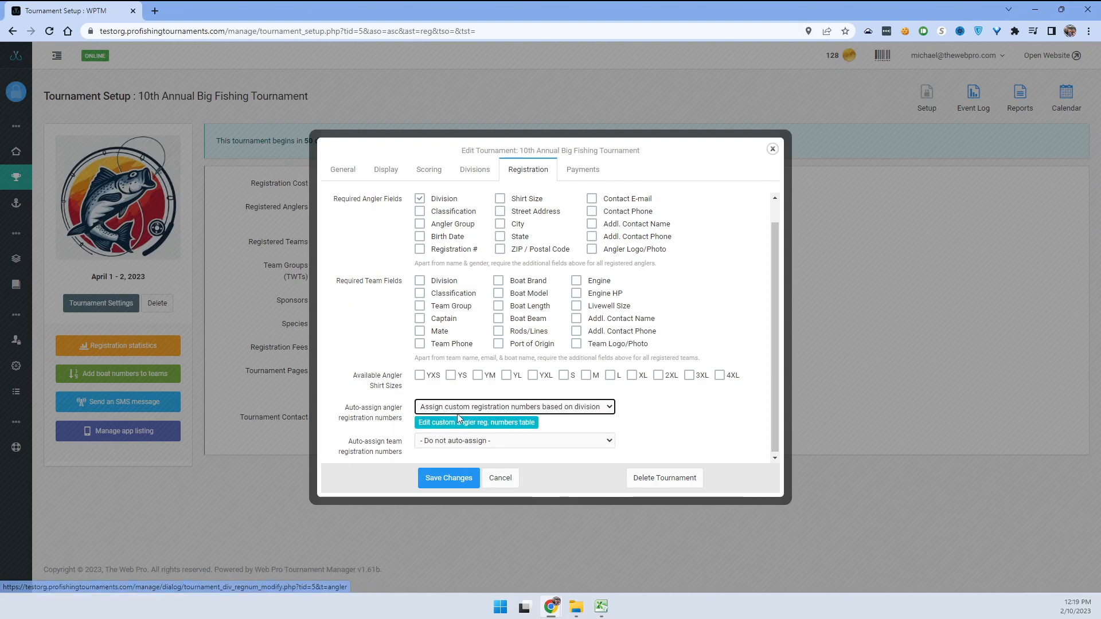
- Enter starting registration numbers for the Junior and Adult angler divisions, with Adult starting at 2001, and save them
{"action": "left_click", "coordinate": [494, 425]}
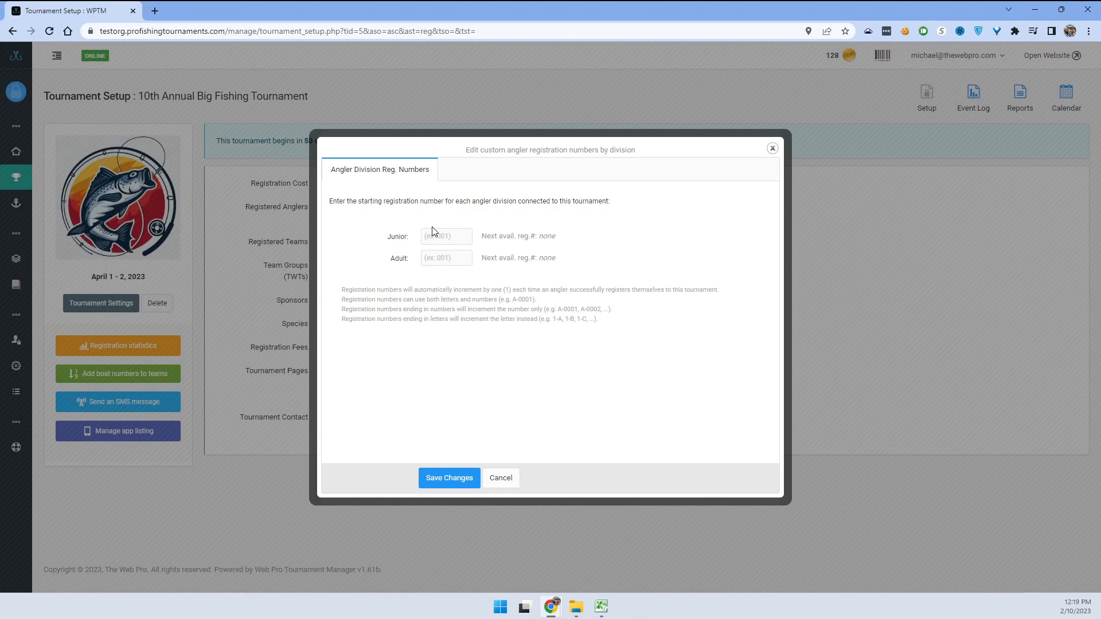
{"action": "left_click", "coordinate": [438, 239]}
{"action": "left_click", "coordinate": [459, 268]}
{"action": "left_click", "coordinate": [443, 259]}
{"action": "type", "text": "20"}
{"action": "left_click", "coordinate": [445, 481]}
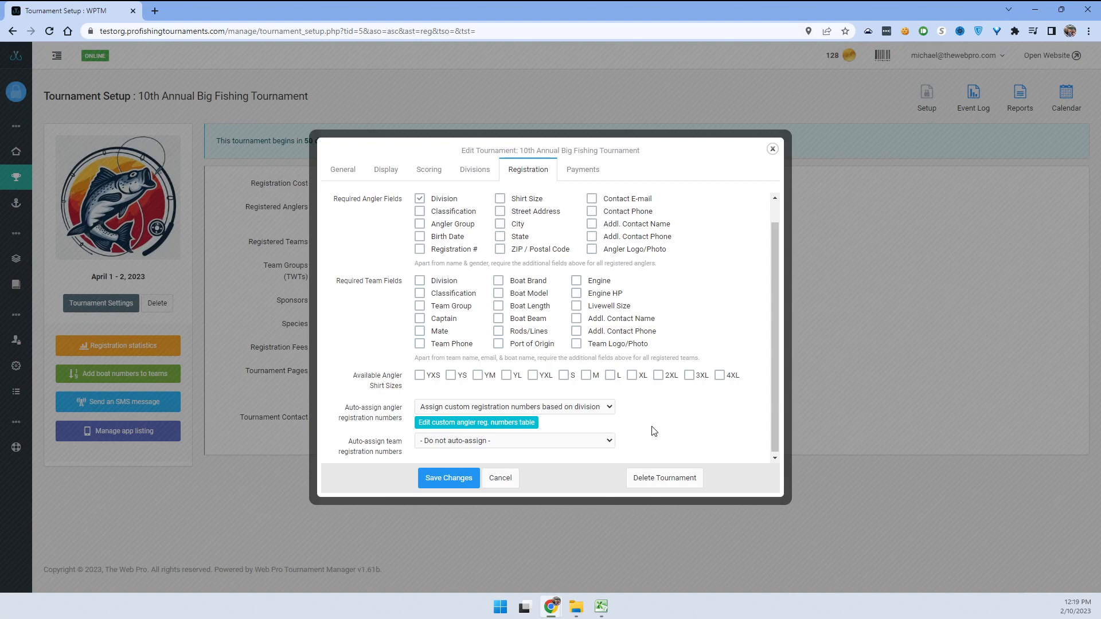
- Set team registration numbers to auto-assign starting from 0001 and save the tournament settings
{"action": "scroll", "coordinate": [473, 440], "scroll_direction": "down", "scroll_amount": 1}
{"action": "left_click", "coordinate": [430, 442]}
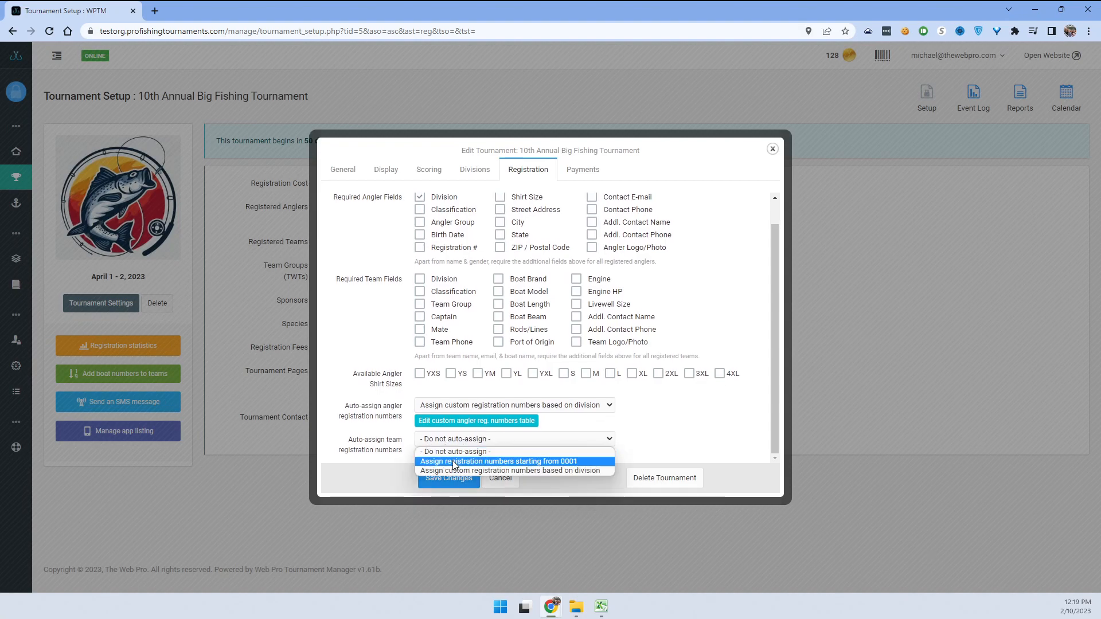
{"action": "left_click", "coordinate": [458, 459]}
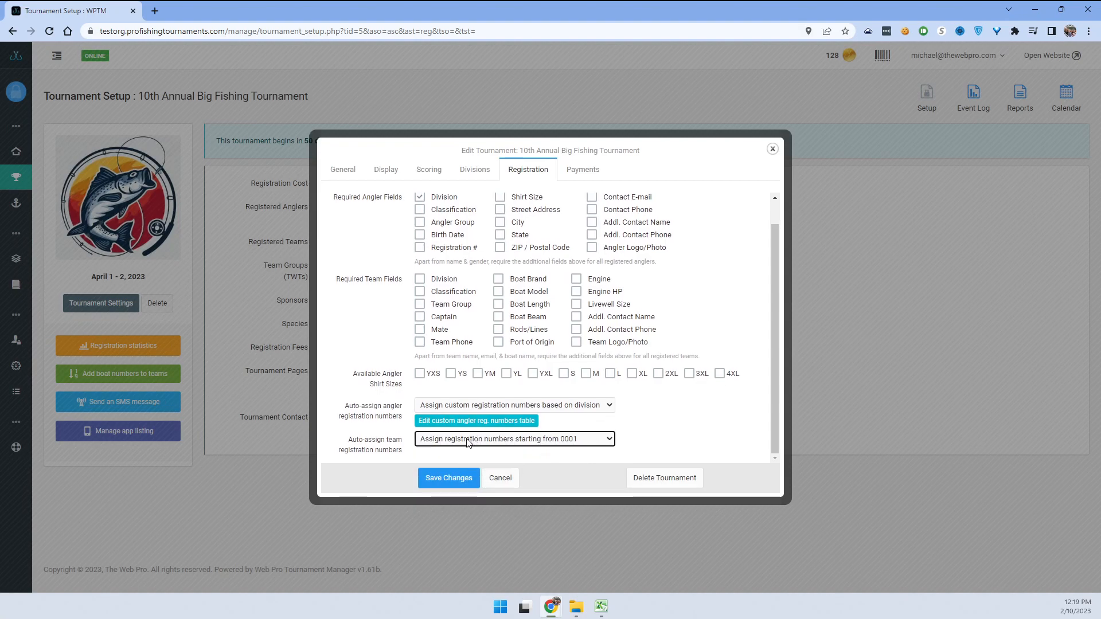
{"action": "left_click", "coordinate": [460, 479]}
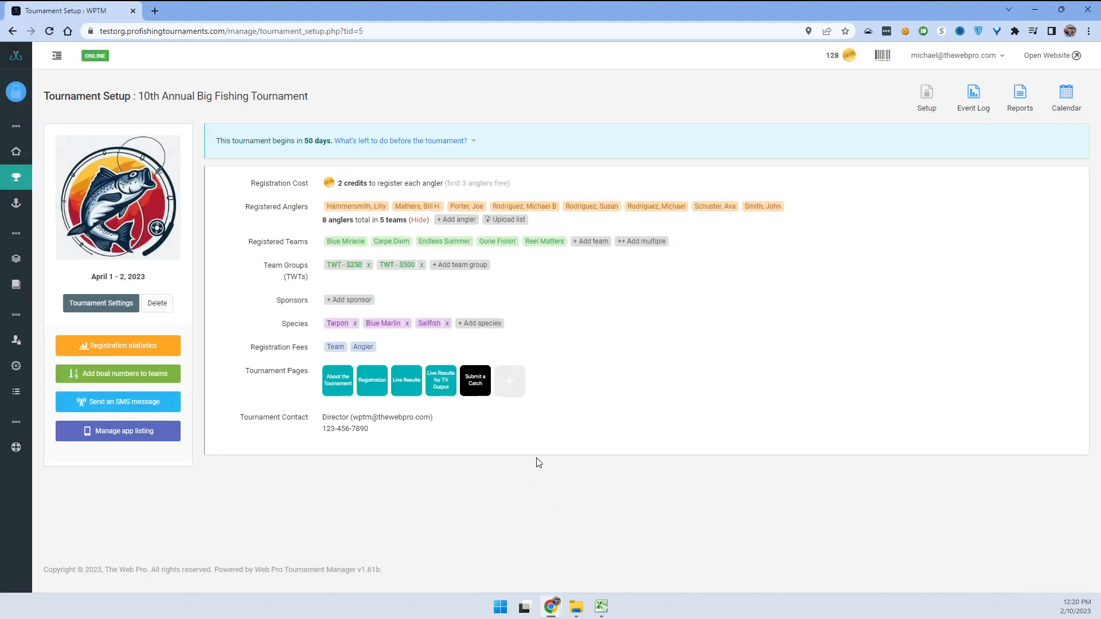
- Clear the registration number of the first listed angler and save the angler
{"action": "left_click", "coordinate": [356, 206]}
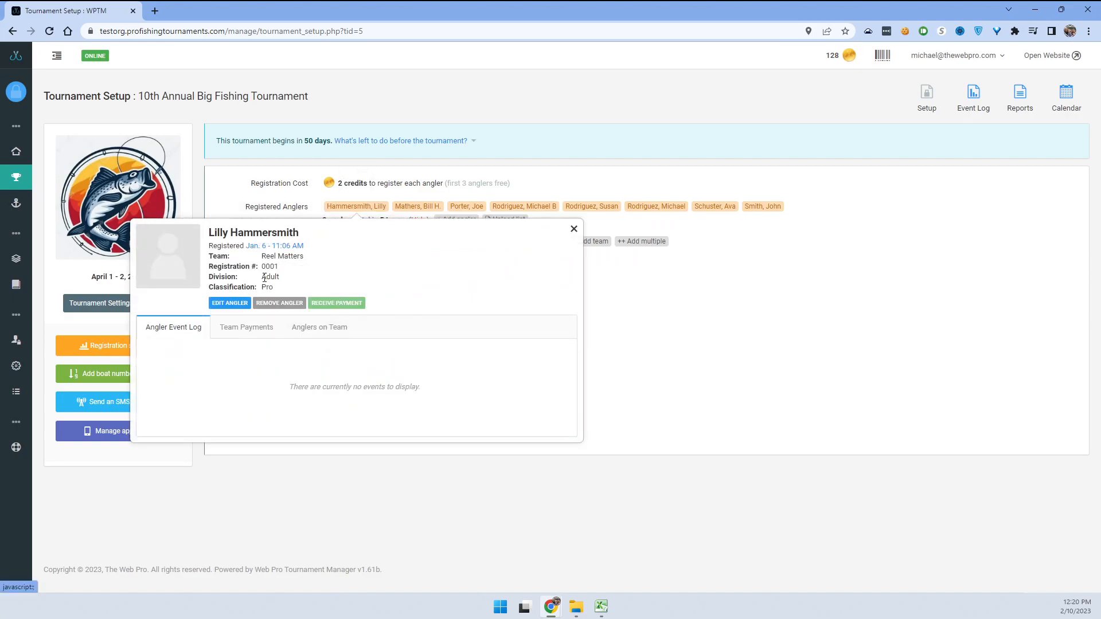
{"action": "left_click", "coordinate": [227, 303]}
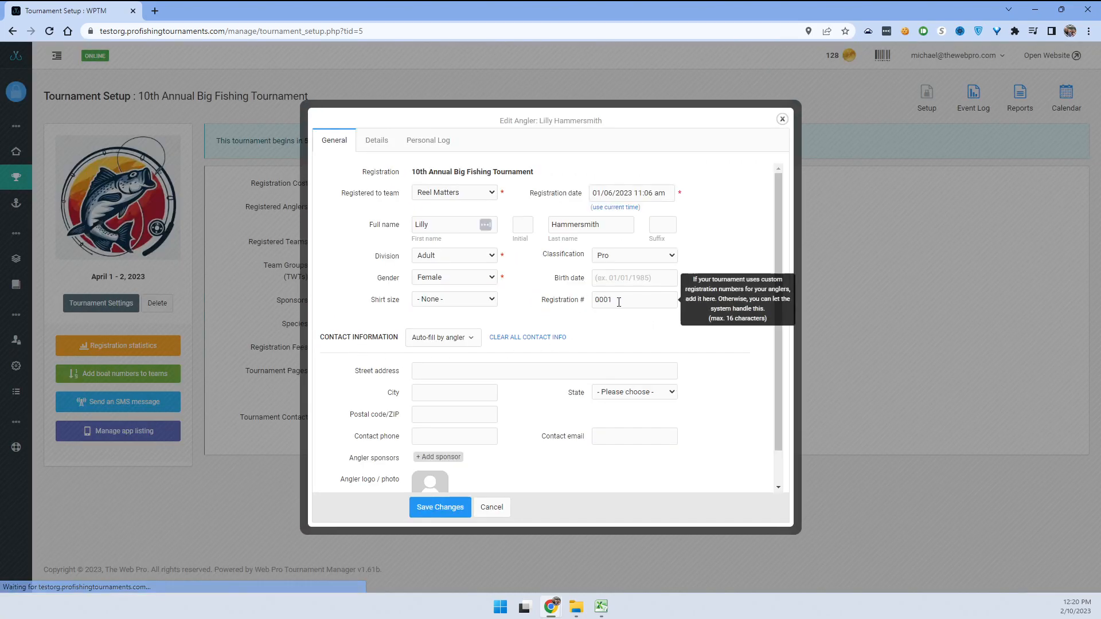
{"action": "left_click", "coordinate": [558, 303]}
{"action": "key", "text": "BackSpace"}
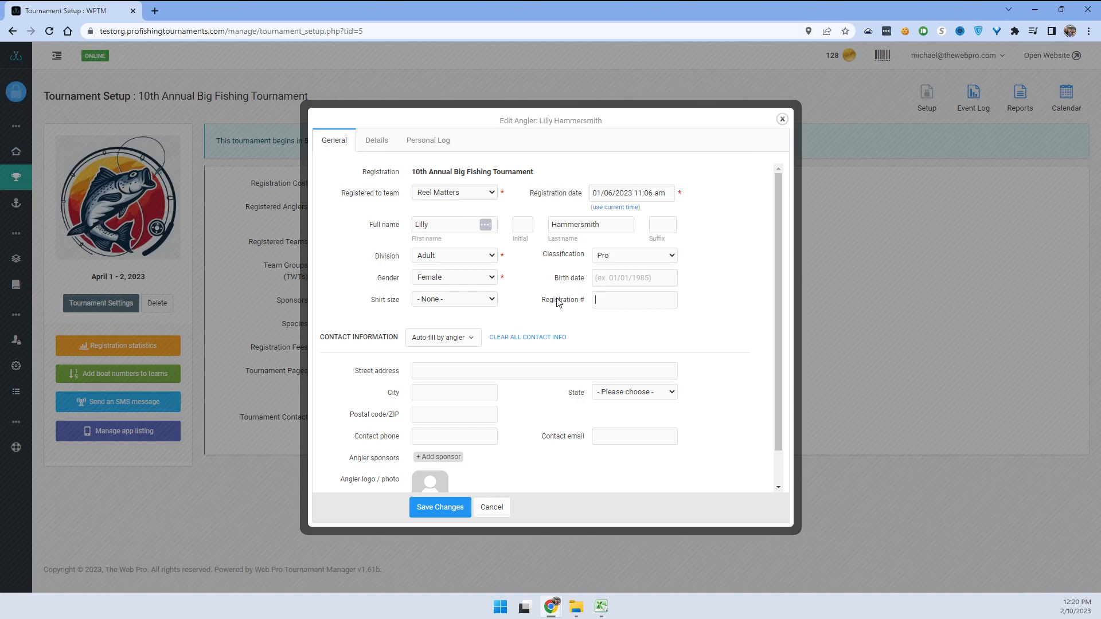
{"action": "left_click", "coordinate": [450, 509]}
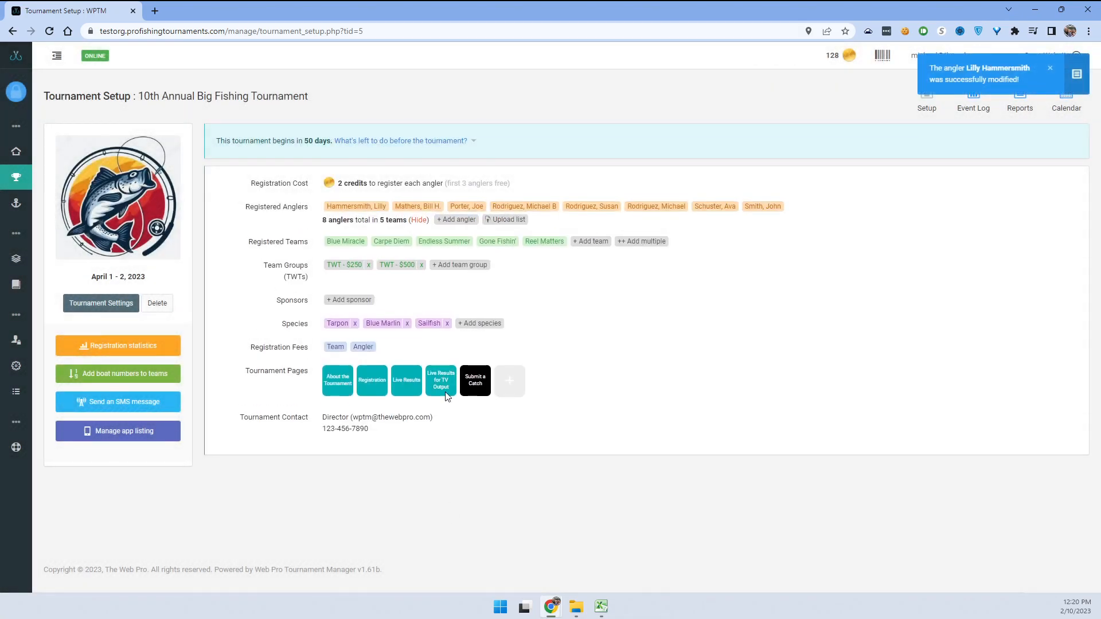
- Assign the next available registration number to the first listed angler, save, and check the number and division in the angler's details
{"action": "left_click", "coordinate": [361, 207]}
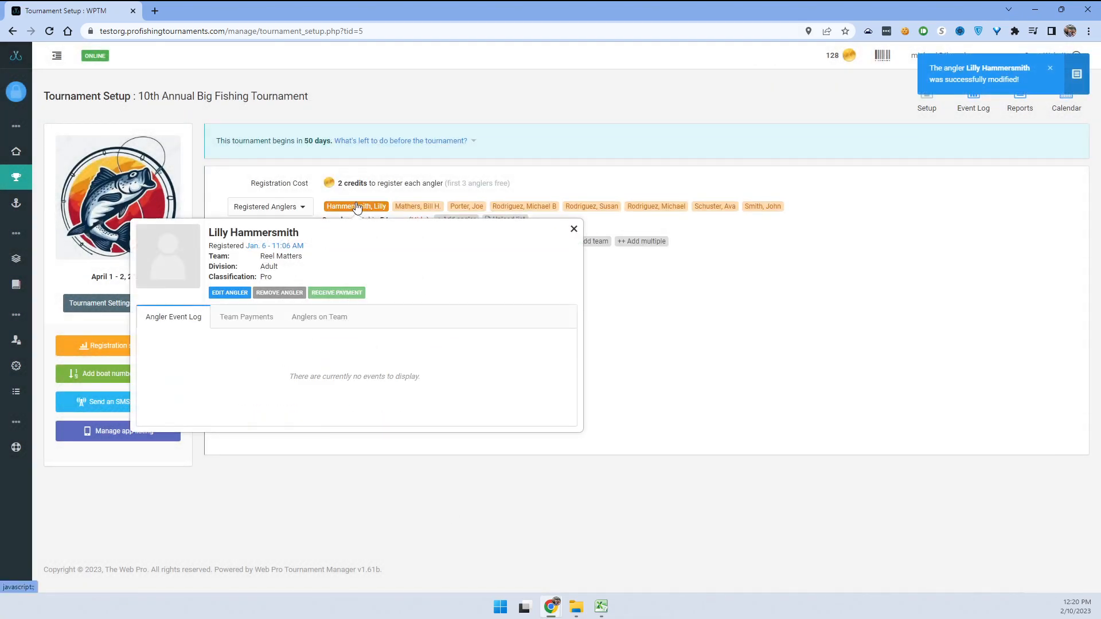
{"action": "left_click", "coordinate": [227, 294]}
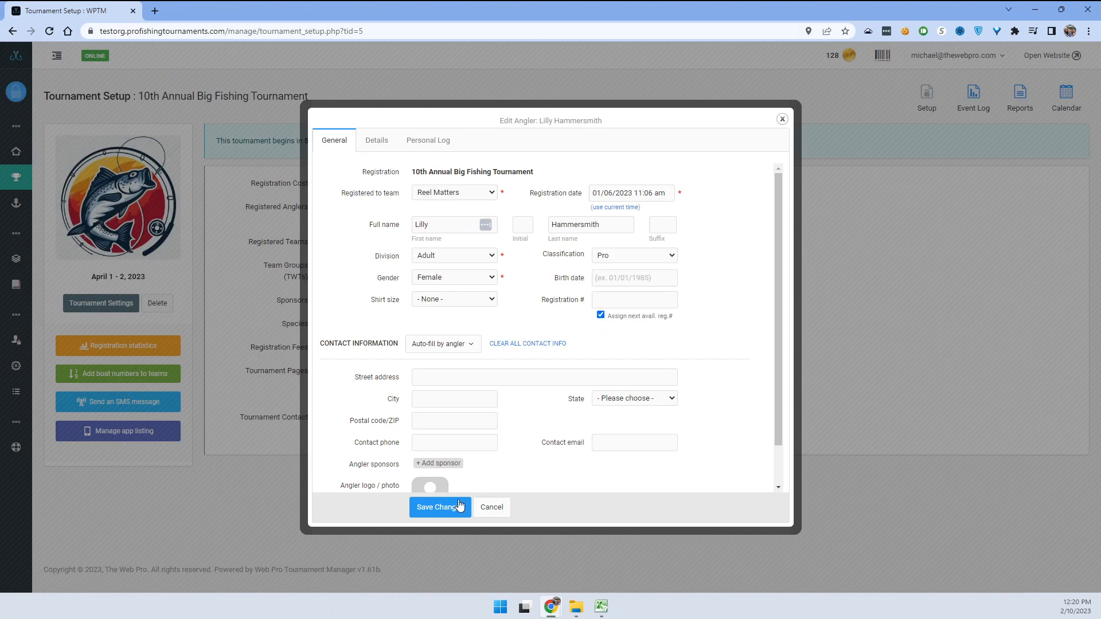
{"action": "left_click", "coordinate": [440, 507]}
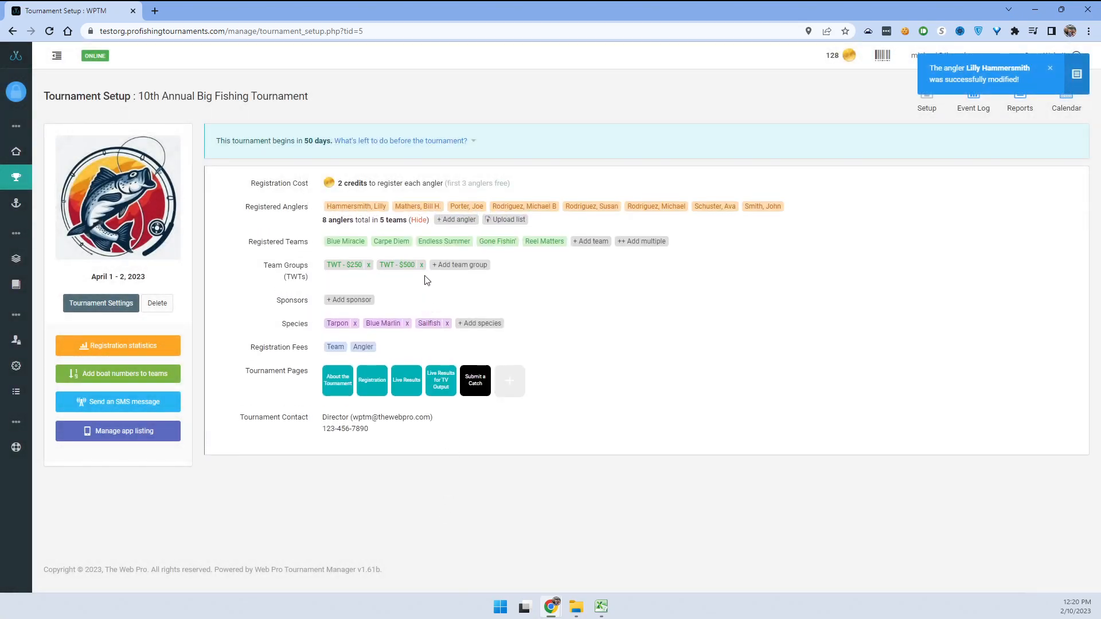
{"action": "left_click", "coordinate": [357, 207]}
{"action": "double_click", "coordinate": [285, 273]}
{"action": "double_click", "coordinate": [273, 277]}
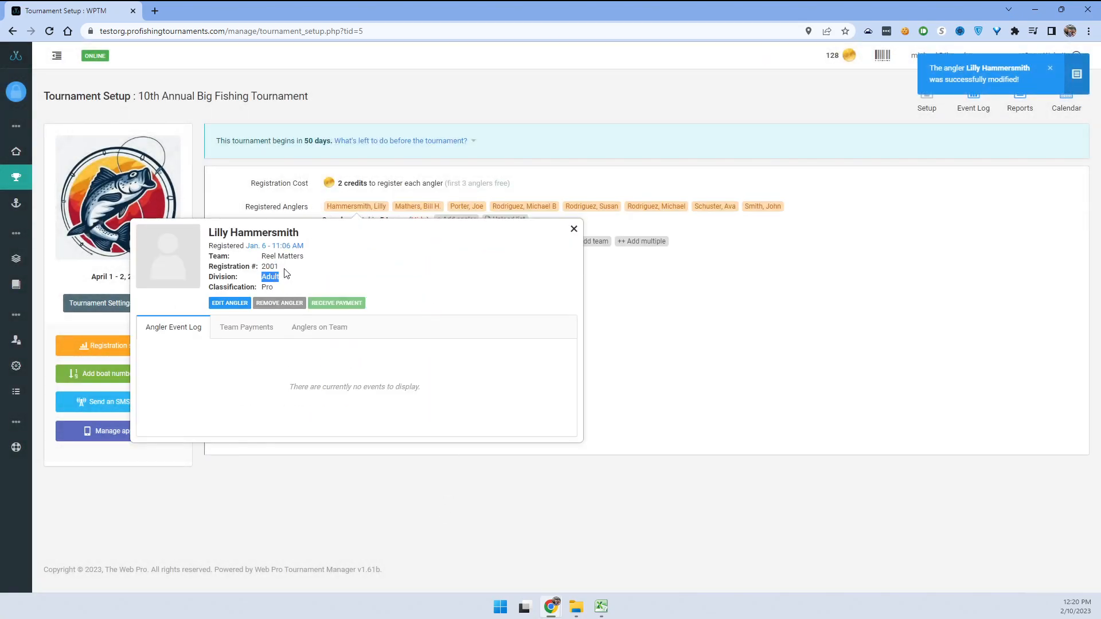
{"action": "left_click", "coordinate": [574, 230]}
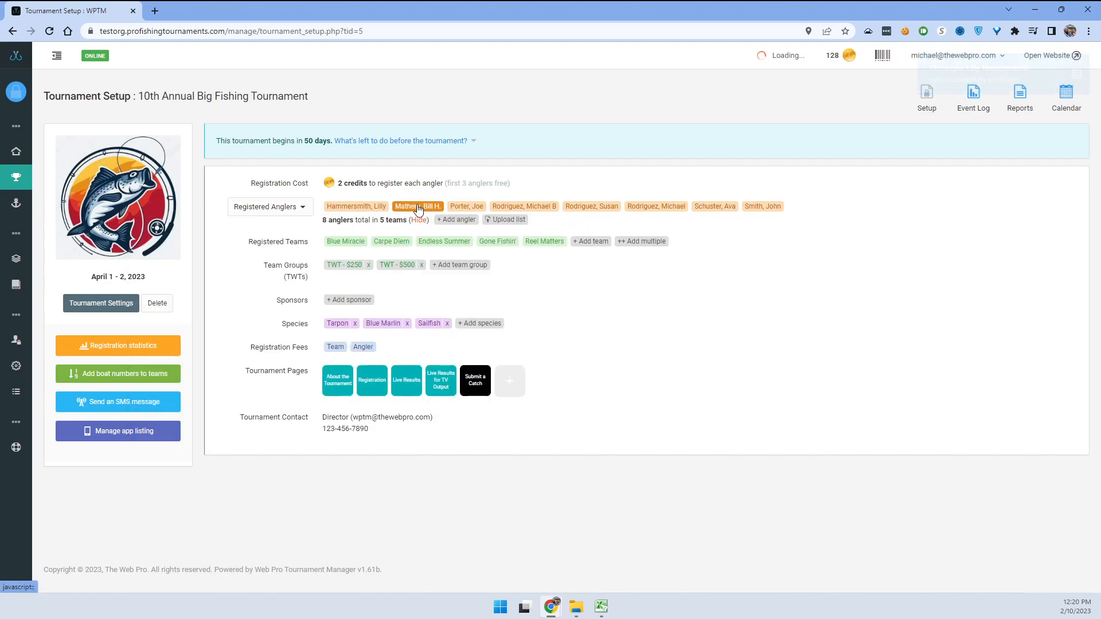
- Assign the next available registration number to the second listed angler, save, and check it in the angler's details
{"action": "left_click", "coordinate": [419, 208]}
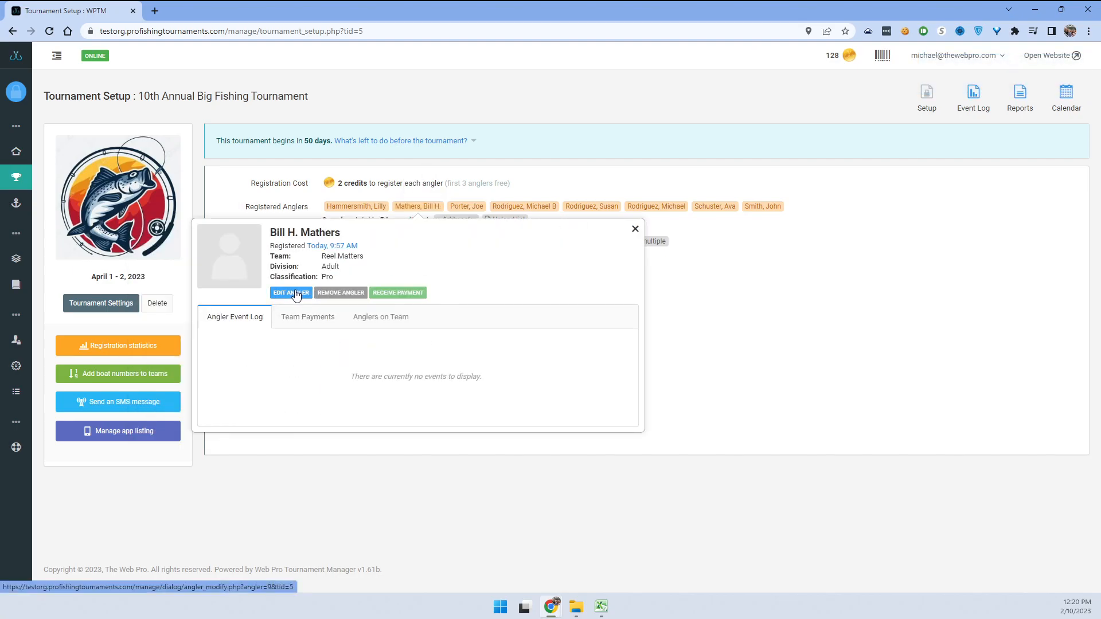
{"action": "left_click", "coordinate": [292, 292]}
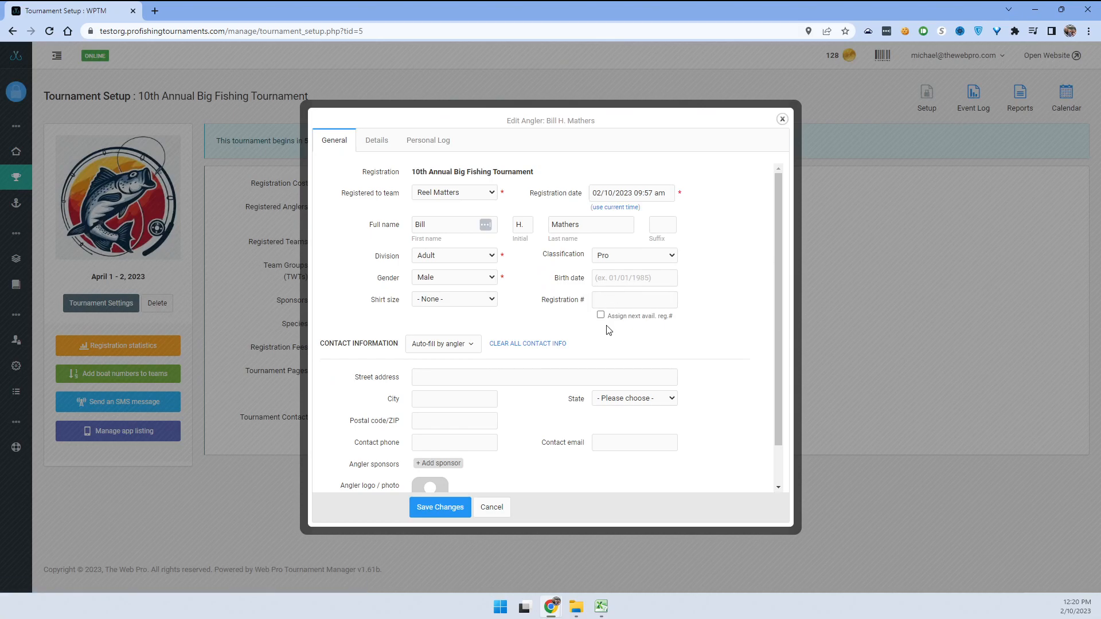
{"action": "left_click", "coordinate": [601, 316]}
{"action": "left_click", "coordinate": [443, 513]}
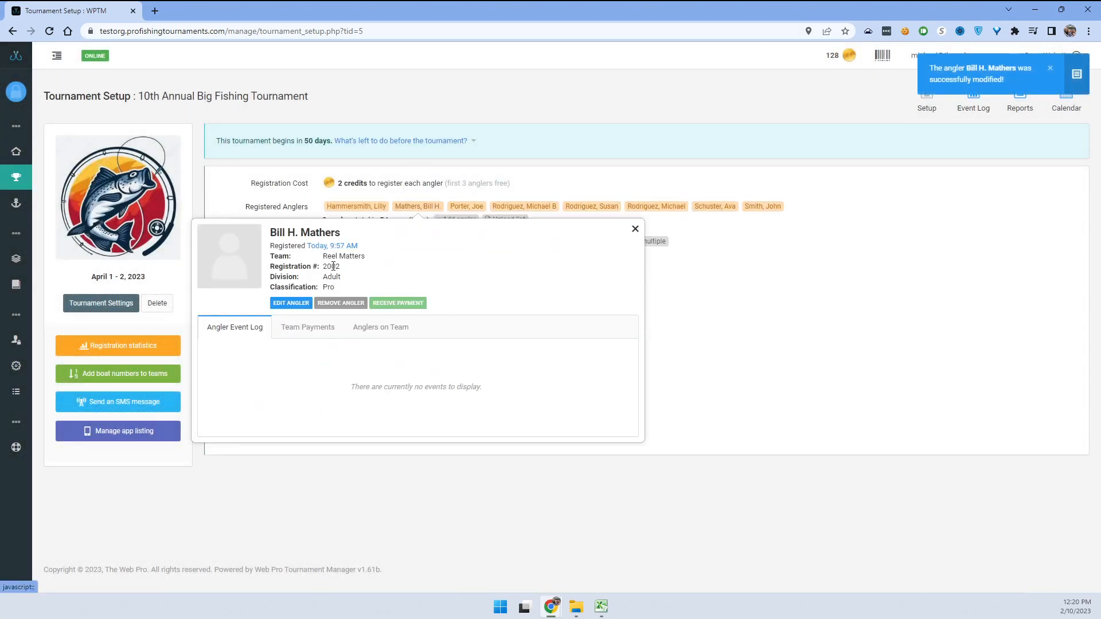
{"action": "left_click_drag", "start_coordinate": [326, 267], "coordinate": [337, 267]}
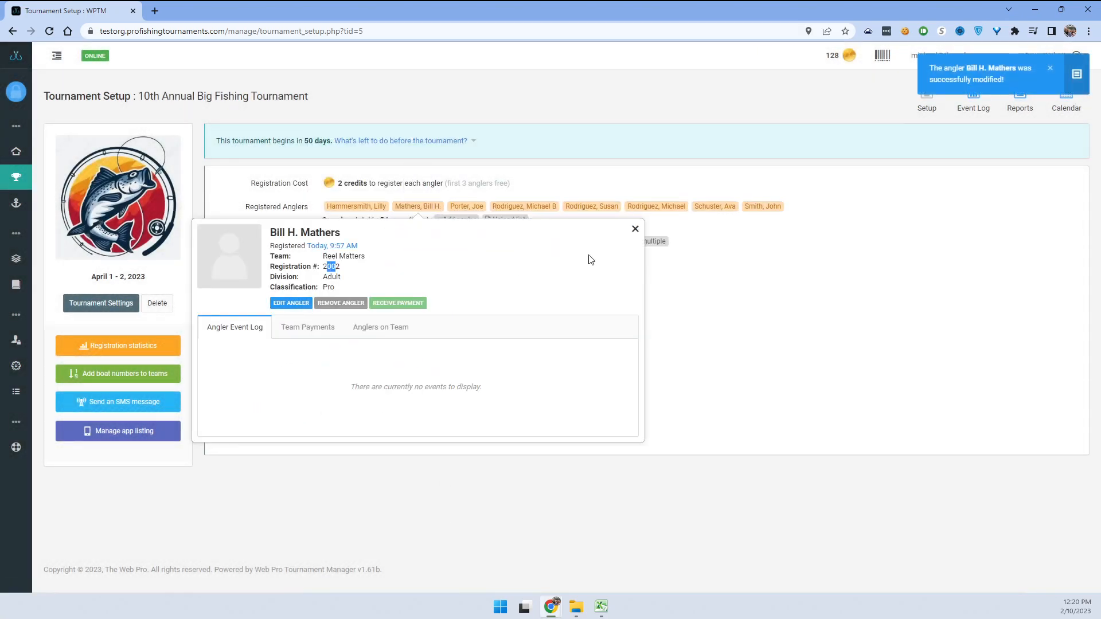
{"action": "left_click", "coordinate": [635, 229]}
- Clear the registration number of the third listed angler, on team Gone Fishin', and save the angler
{"action": "left_click", "coordinate": [455, 208]}
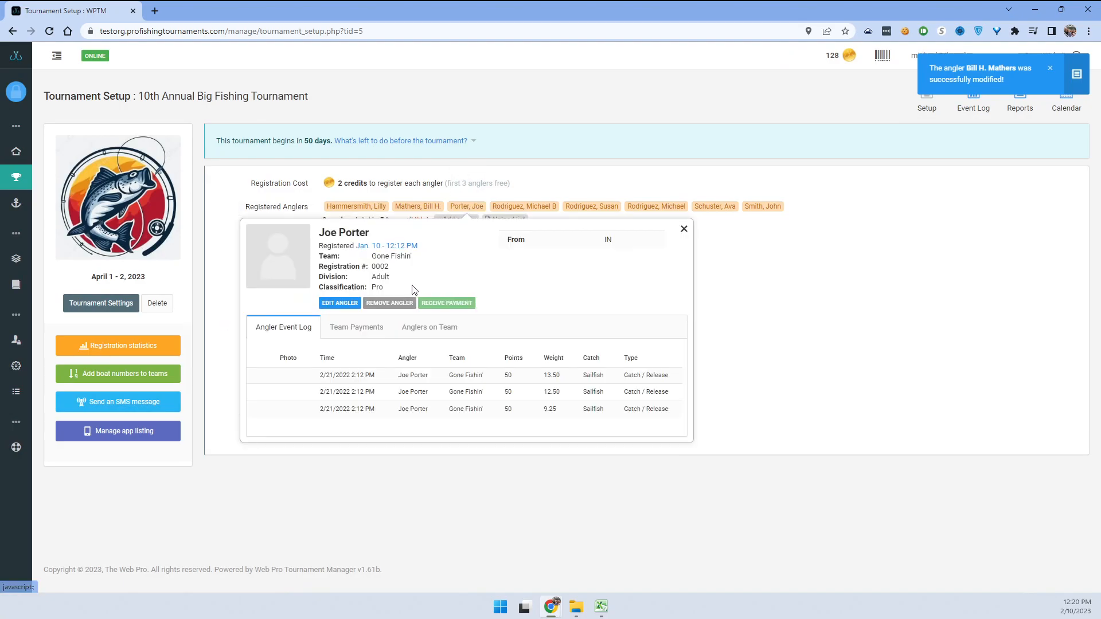
{"action": "left_click", "coordinate": [351, 303]}
{"action": "double_click", "coordinate": [602, 299]}
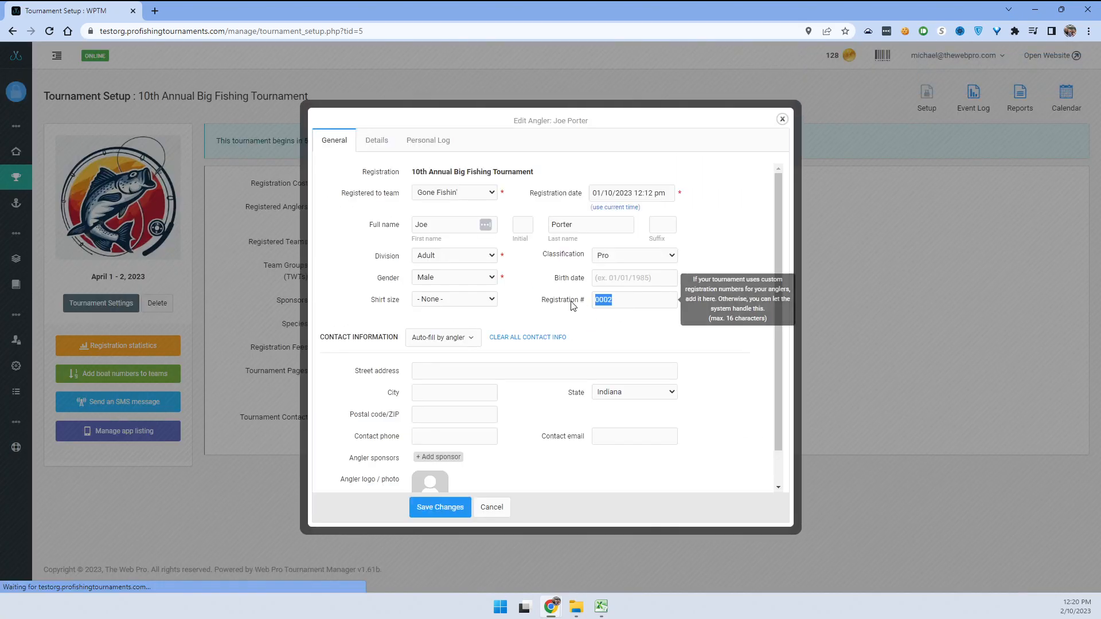
{"action": "key", "text": "Delete"}
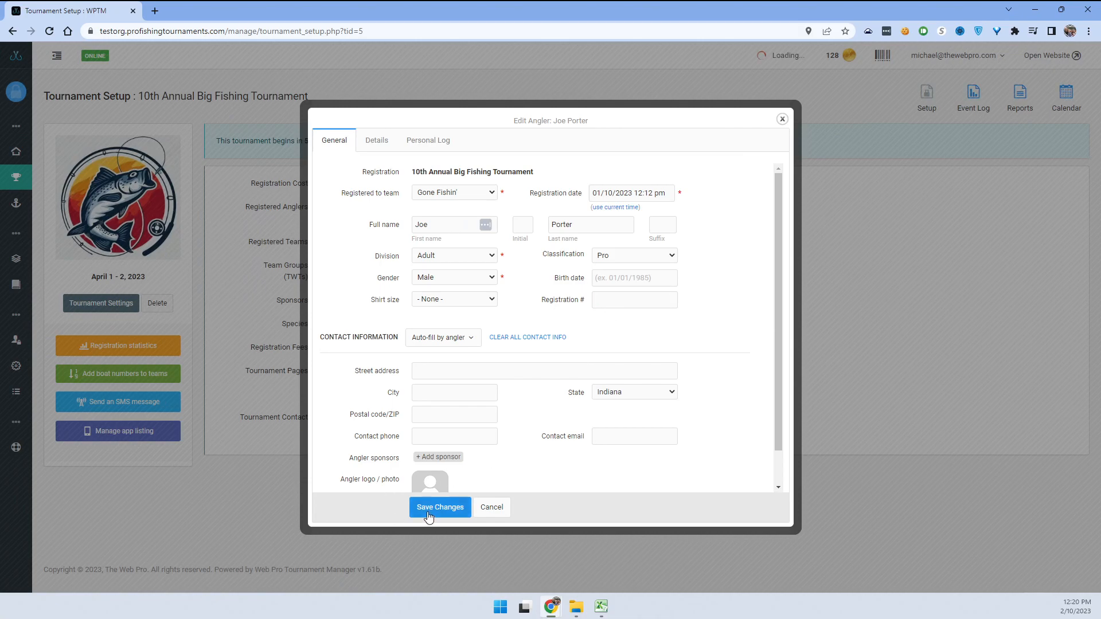
{"action": "left_click", "coordinate": [426, 510]}
- Assign the next available registration number to the Gone Fishin' angler, save, and check it in the angler's details
{"action": "left_click", "coordinate": [467, 211]}
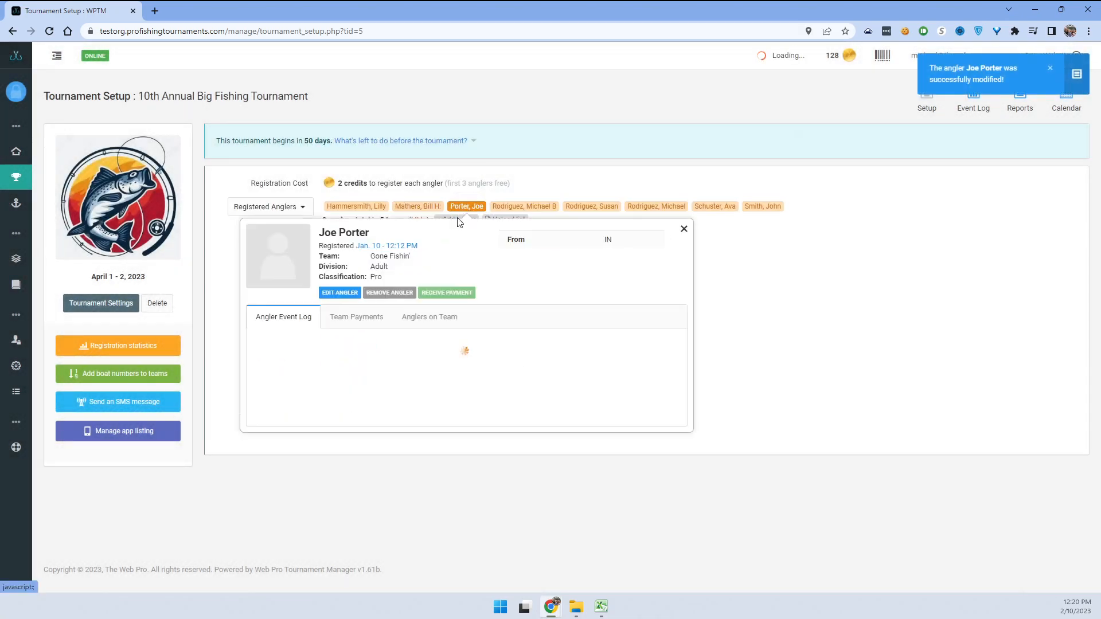
{"action": "left_click", "coordinate": [351, 296]}
{"action": "left_click", "coordinate": [601, 315]}
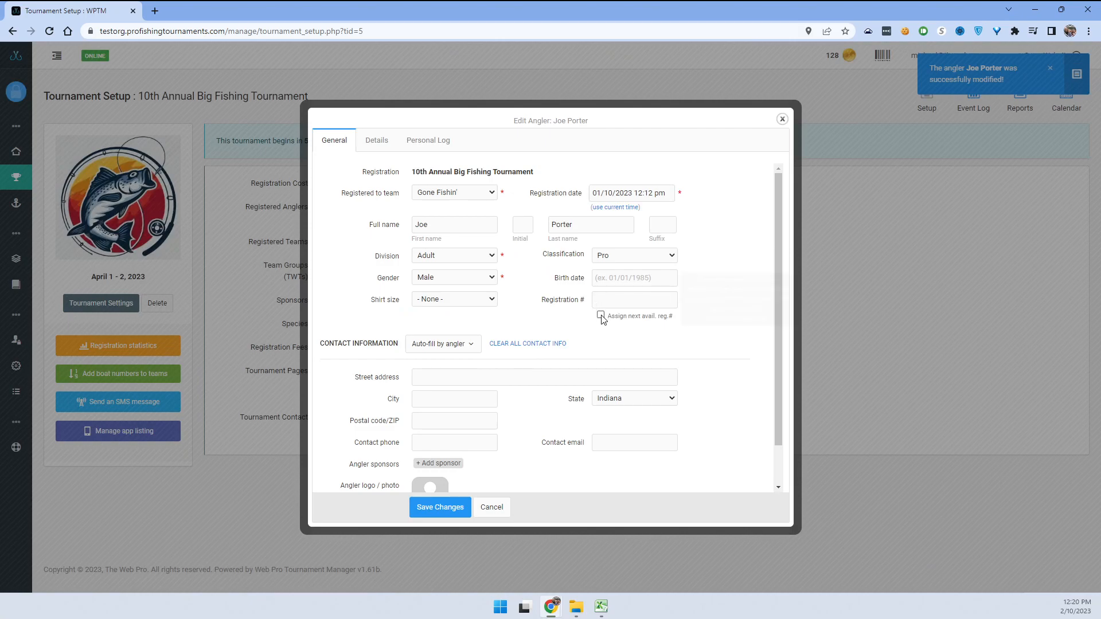
{"action": "left_click", "coordinate": [442, 508]}
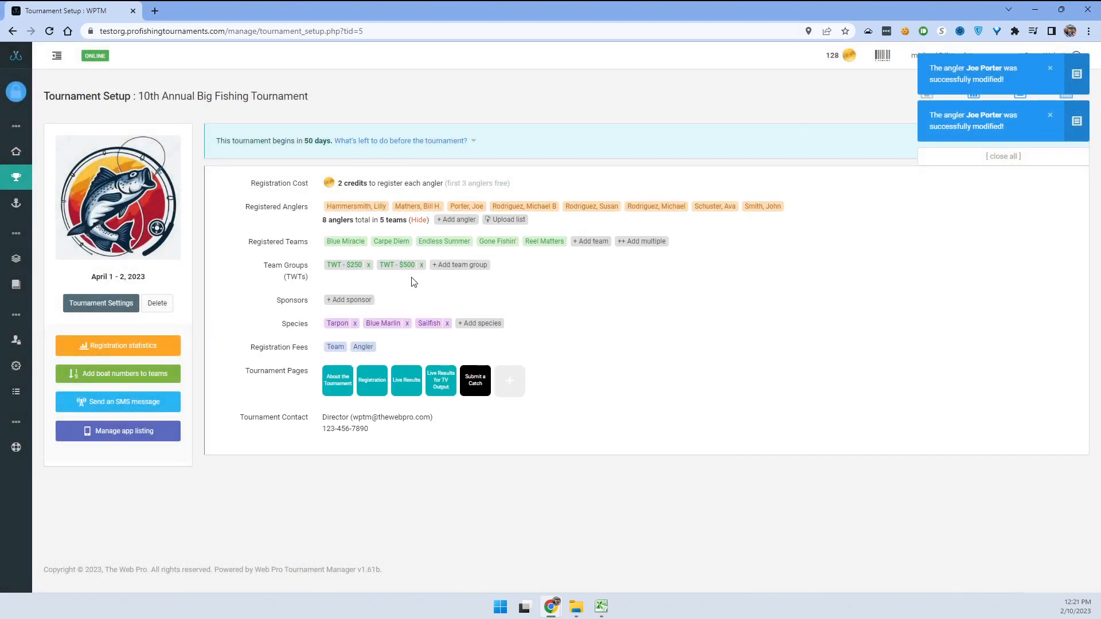
{"action": "left_click", "coordinate": [465, 208]}
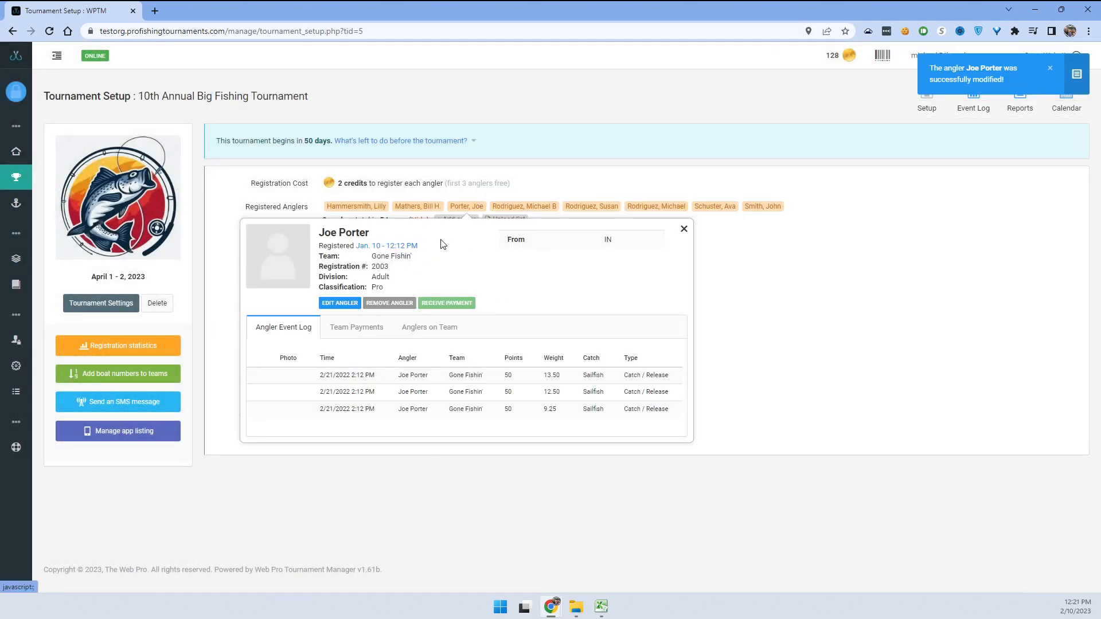
{"action": "left_click", "coordinate": [684, 229]}
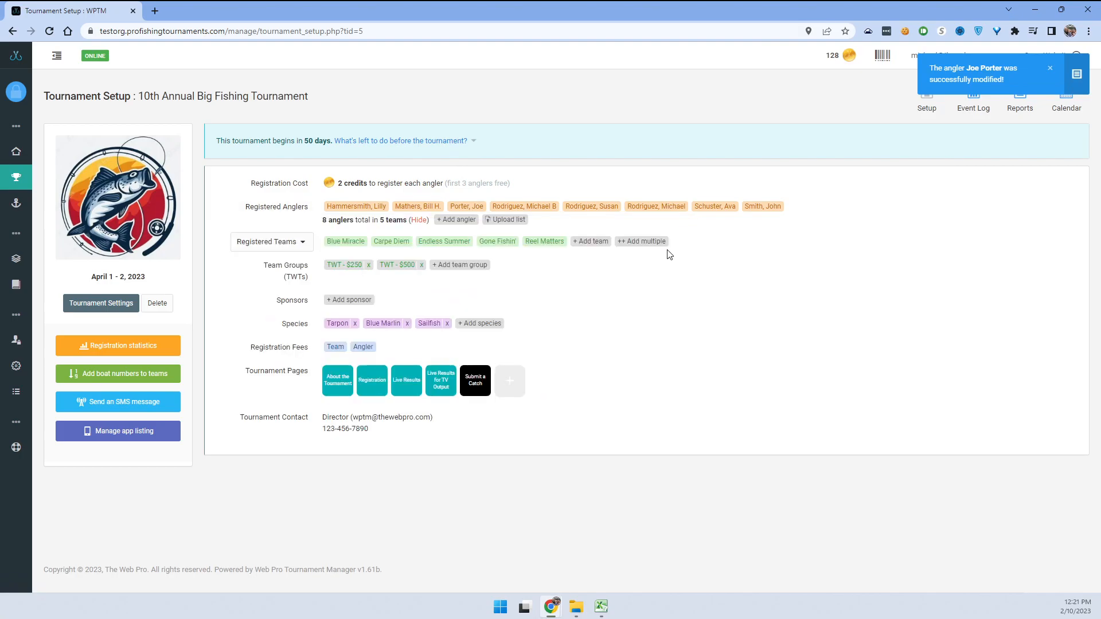
- Assign the next available registration number to the Junior division angler on team Endless Summer, save, and check it in the angler's details
{"action": "left_click", "coordinate": [716, 207]}
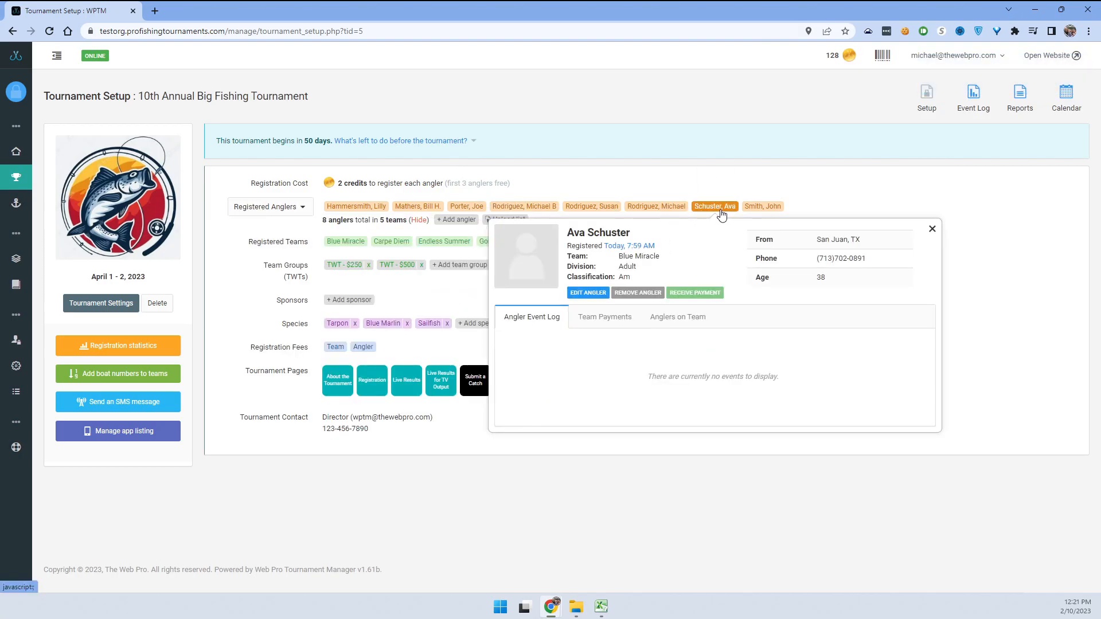
{"action": "left_click", "coordinate": [756, 210]}
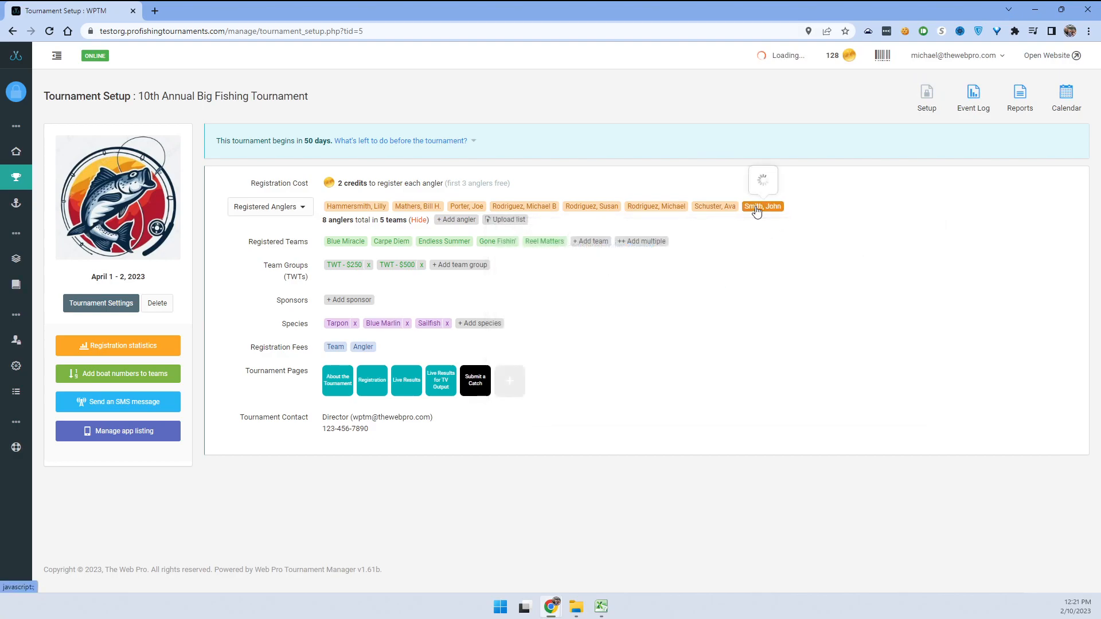
{"action": "left_click", "coordinate": [670, 211]}
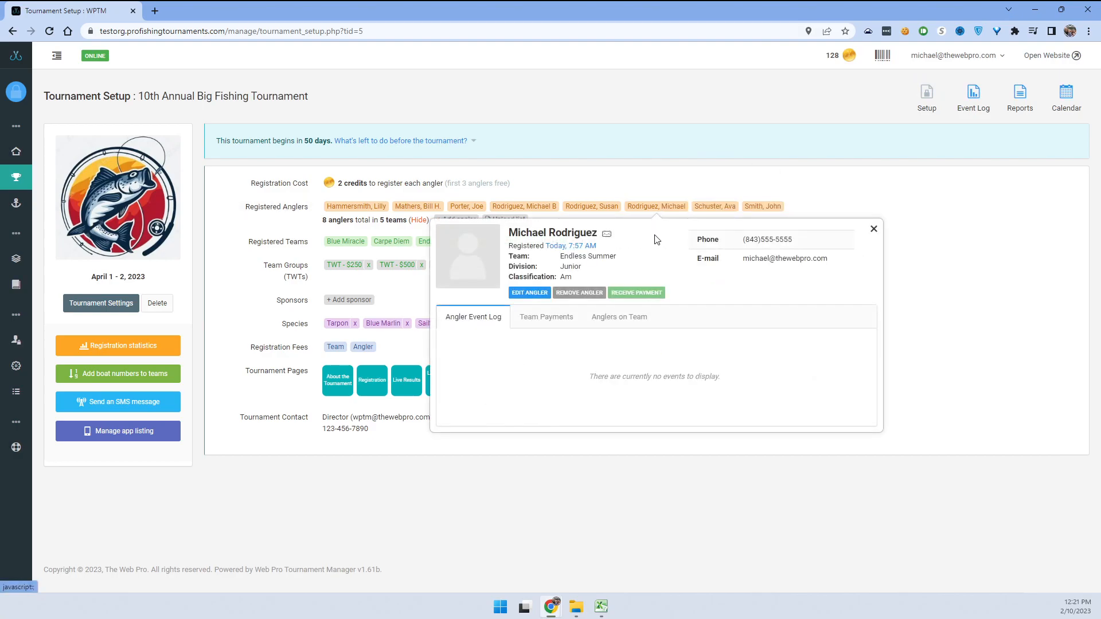
{"action": "left_click", "coordinate": [531, 294]}
{"action": "left_click", "coordinate": [601, 315]}
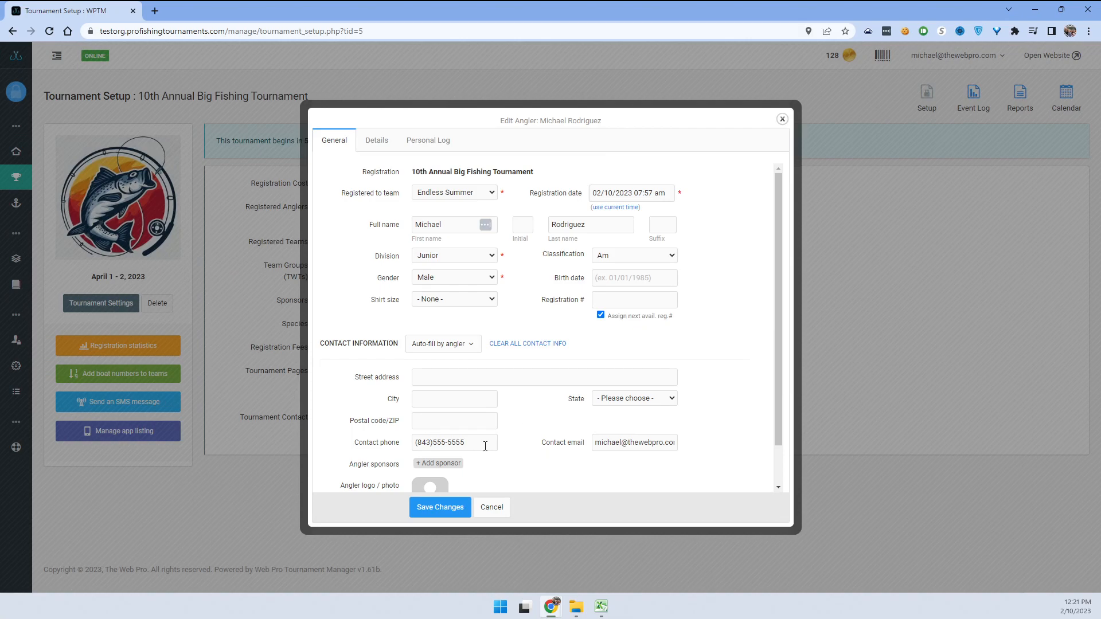
{"action": "left_click", "coordinate": [439, 508]}
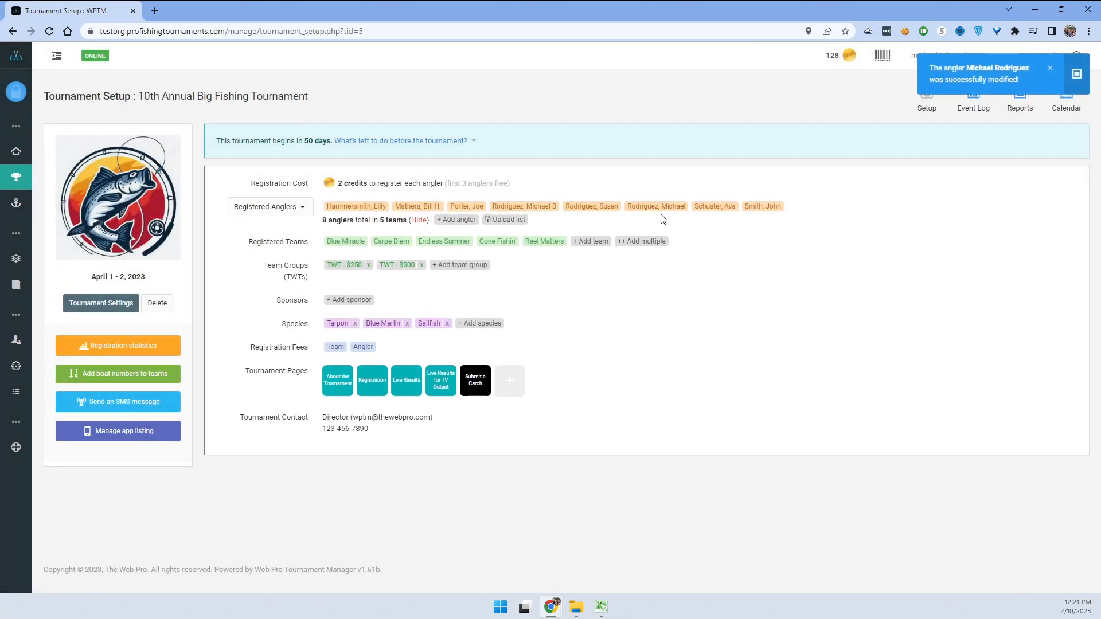
{"action": "left_click", "coordinate": [656, 207]}
{"action": "double_click", "coordinate": [570, 267]}
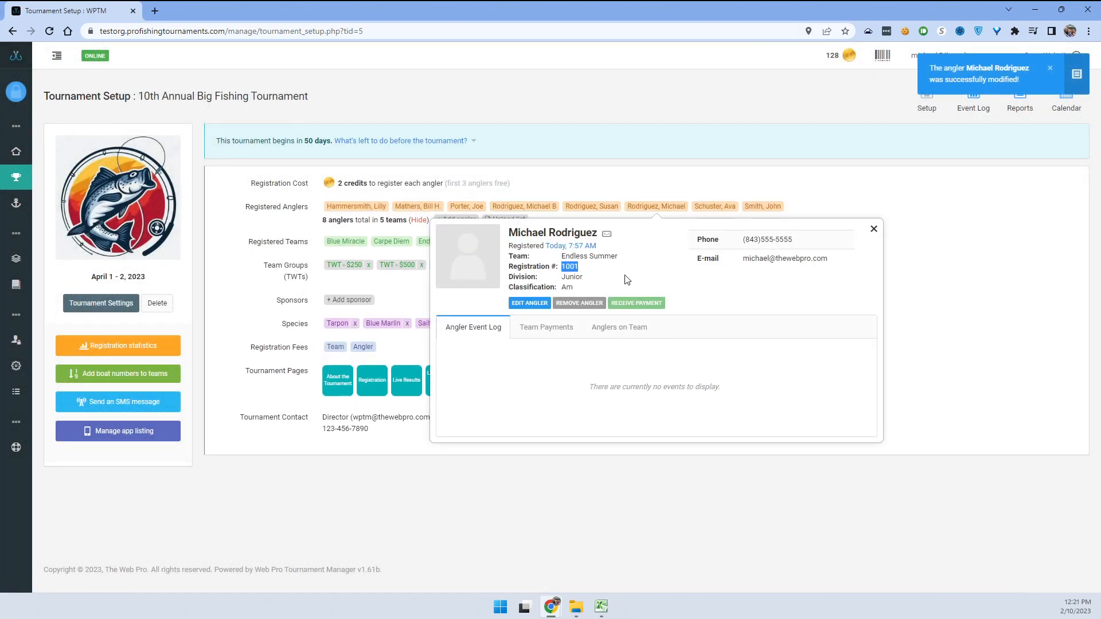
{"action": "left_click", "coordinate": [873, 230]}
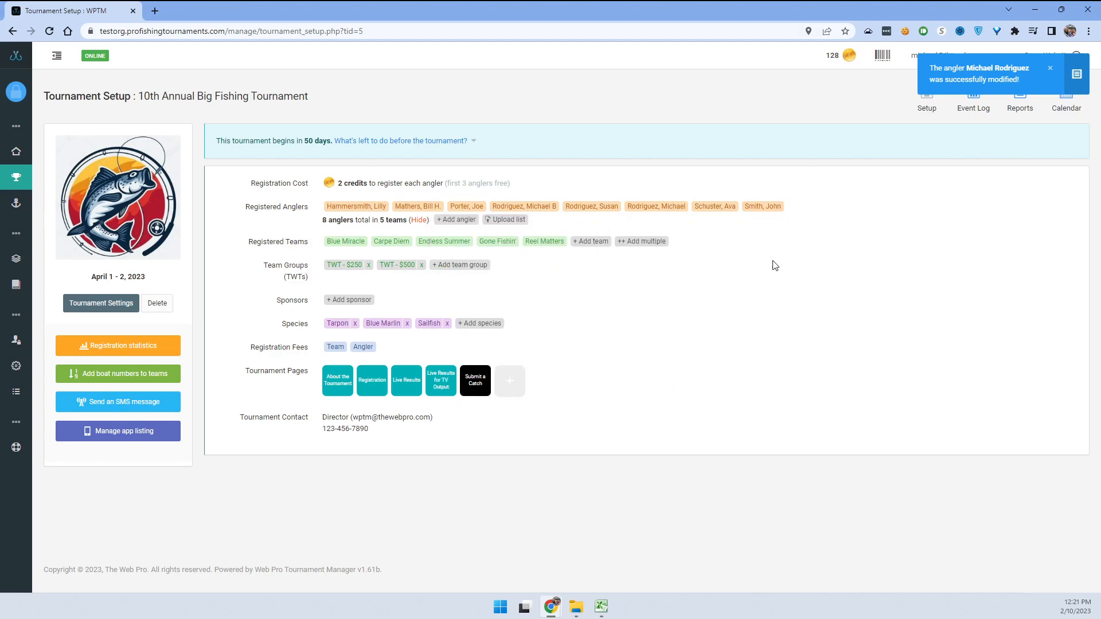